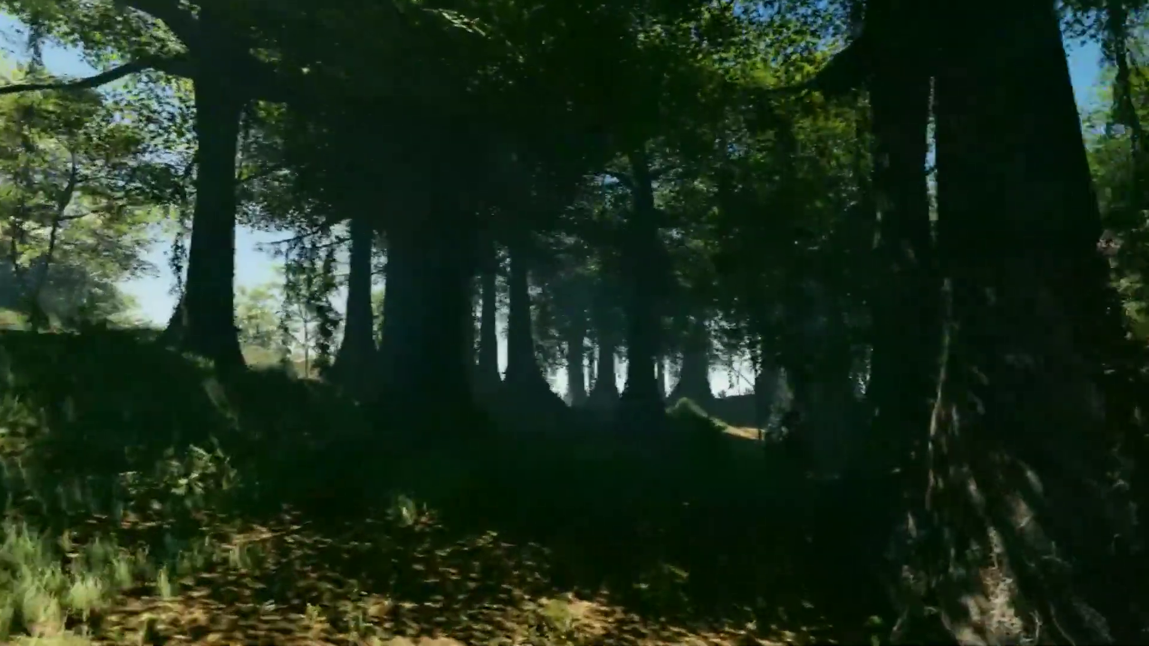
Create a Gaia spawner settings asset in the Gaia Biomes folder named "Tropical Island Transition Treeline".
mouse_move(278, 242)
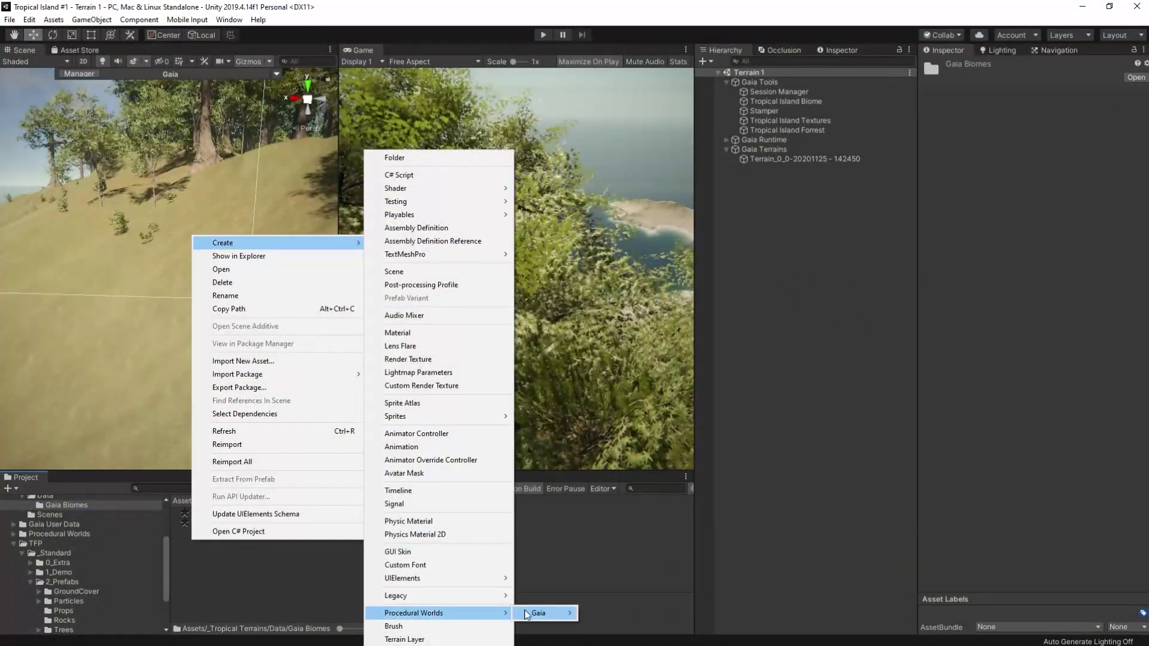
mouse_move(531, 613)
click(670, 531)
click(216, 513)
click(216, 513)
text(Tropical Island T)
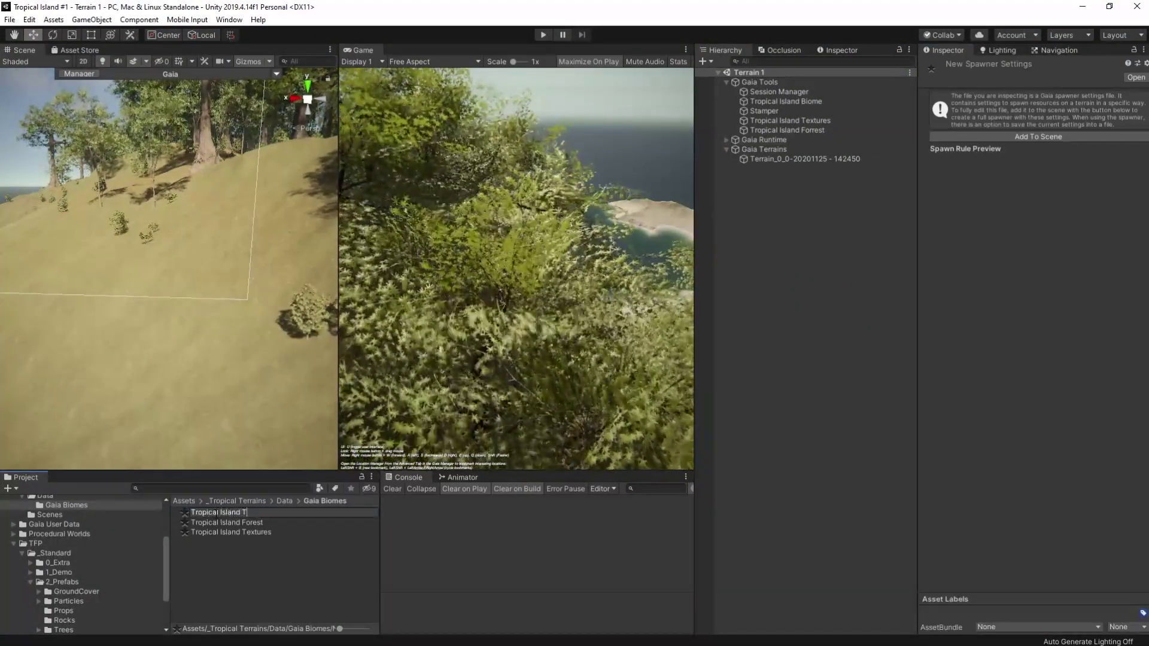
text(ransition Treeline)
key(Return)
Add the transition treeline spawner to the scene and assign it as a new entry in the Tropical Island Biome's spawners.
click(1031, 134)
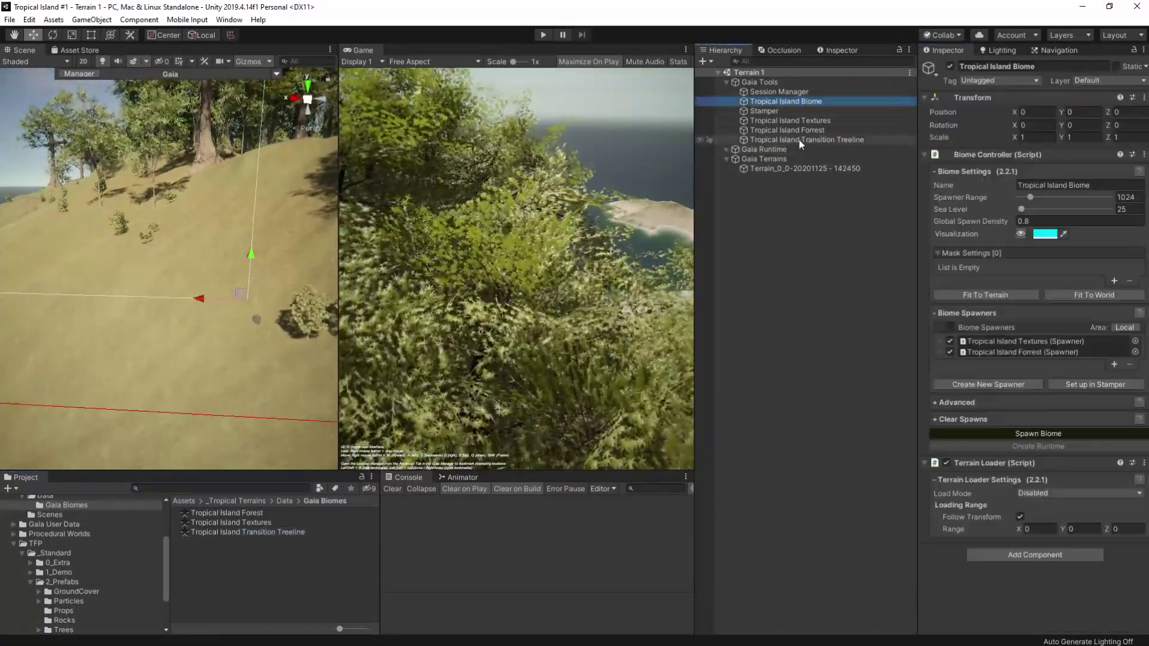
click(1113, 364)
drag(755, 141, 1011, 363)
Focus on the Tropical Island Transition Treeline spawner, create its first spawn rule and turn on the rule's visualization.
click(806, 139)
key(f)
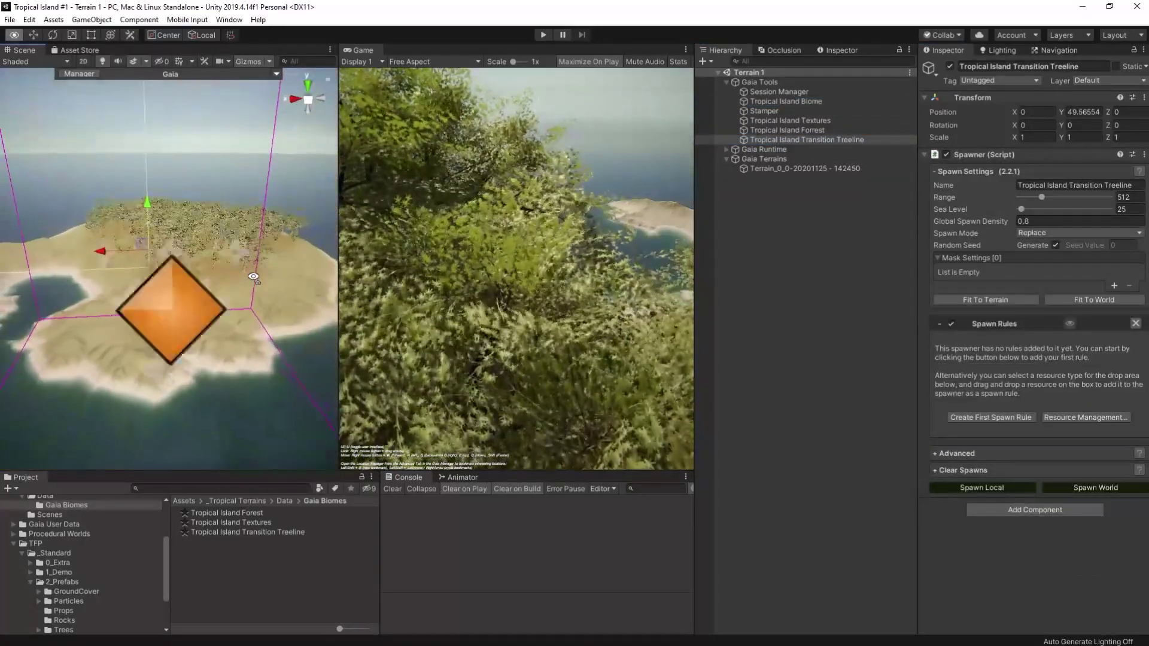
alt+drag(253, 277, 178, 270)
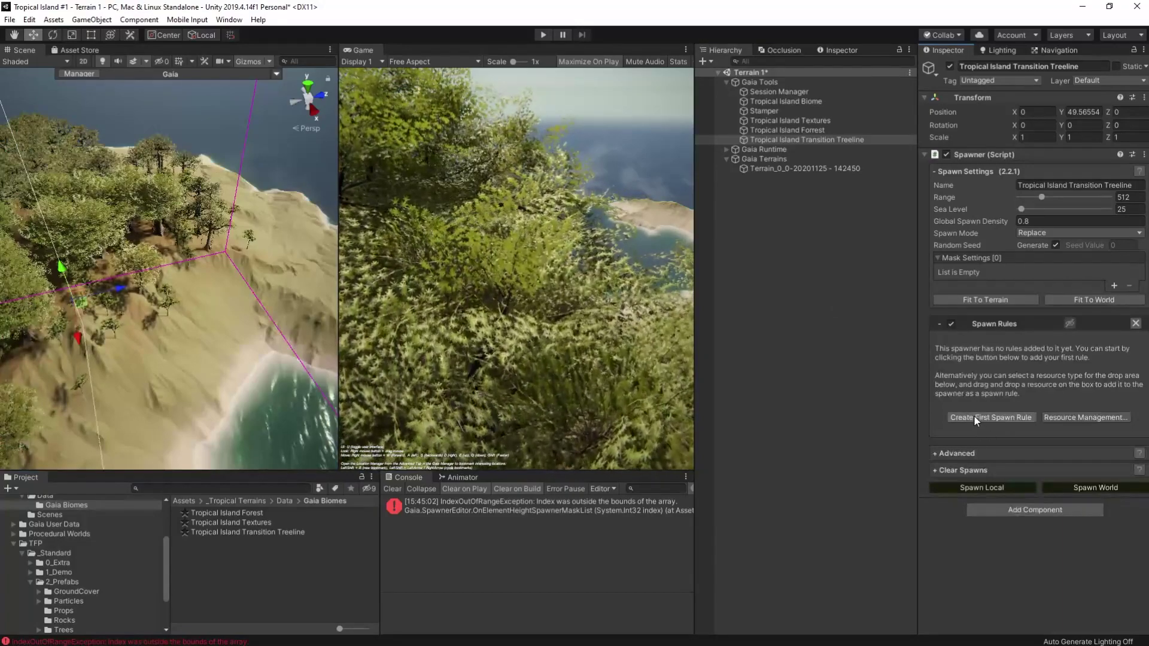
click(974, 417)
click(1062, 345)
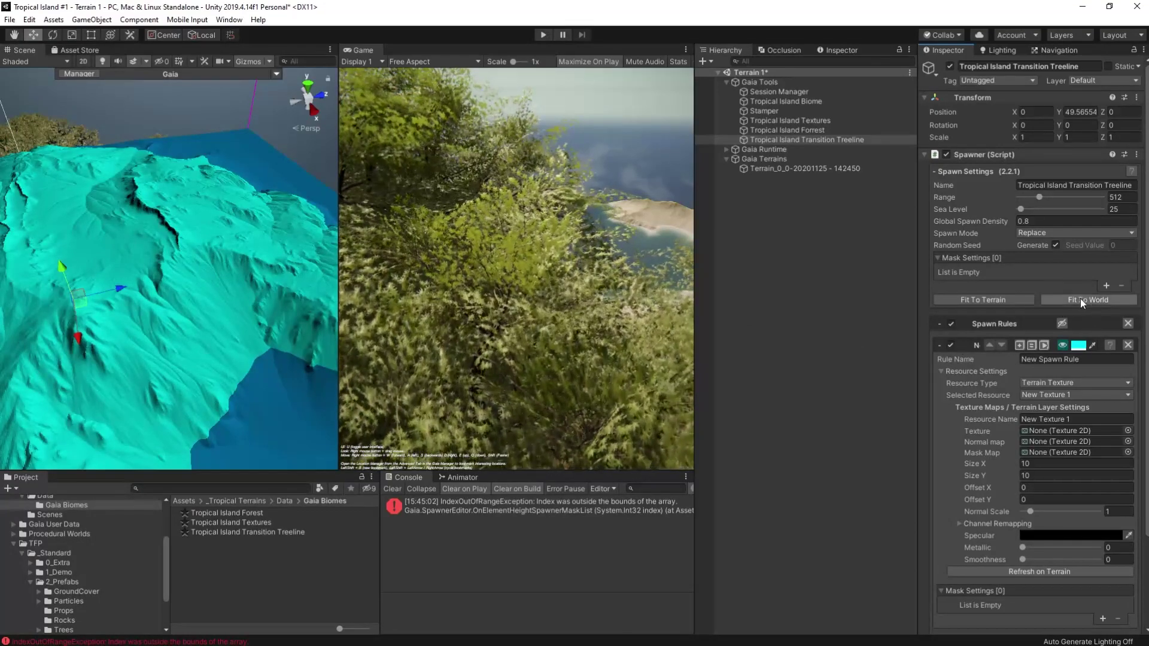
Add a Terrain Texture mask to the spawner using the Forrest Ground texture rule.
click(1105, 285)
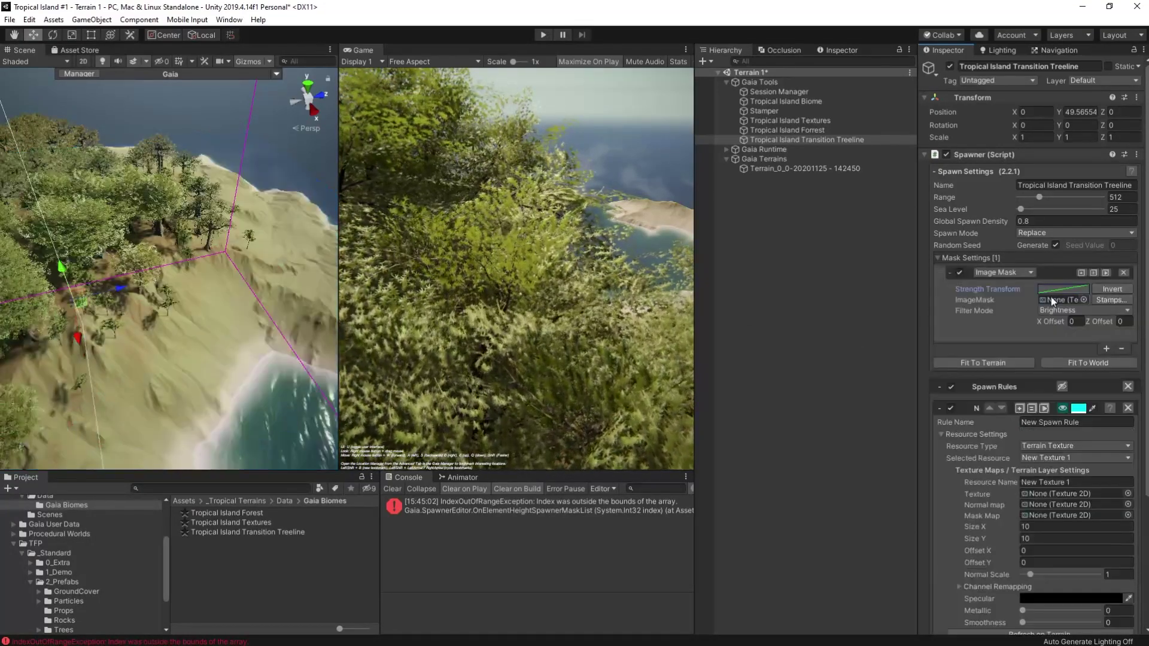
click(1002, 273)
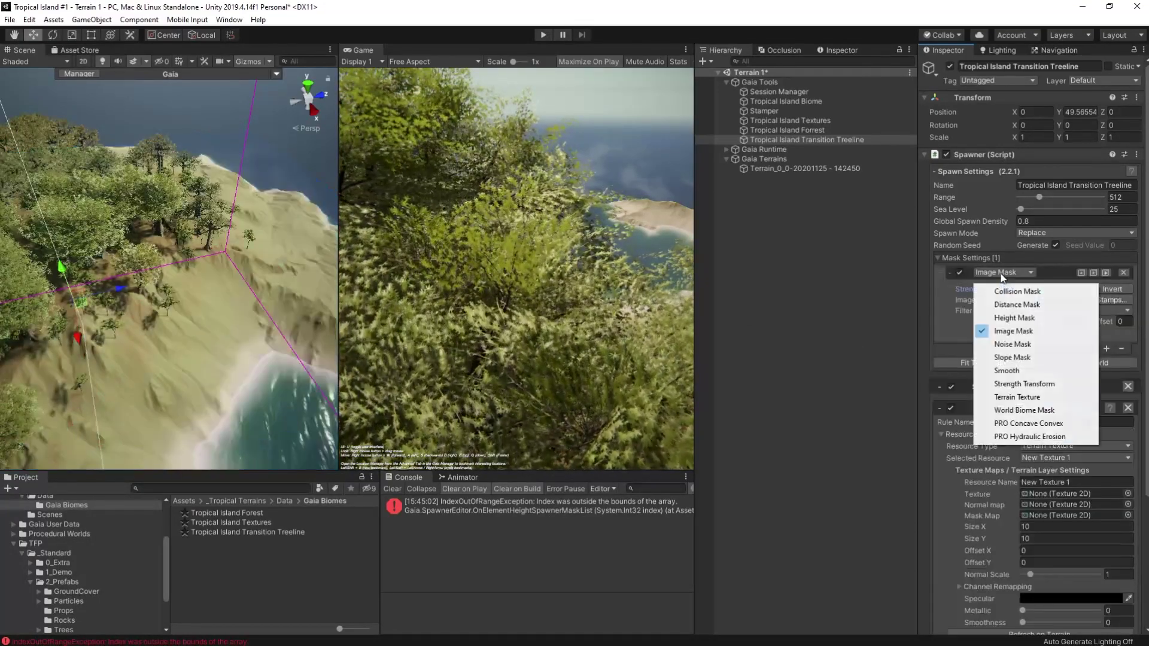
click(1030, 398)
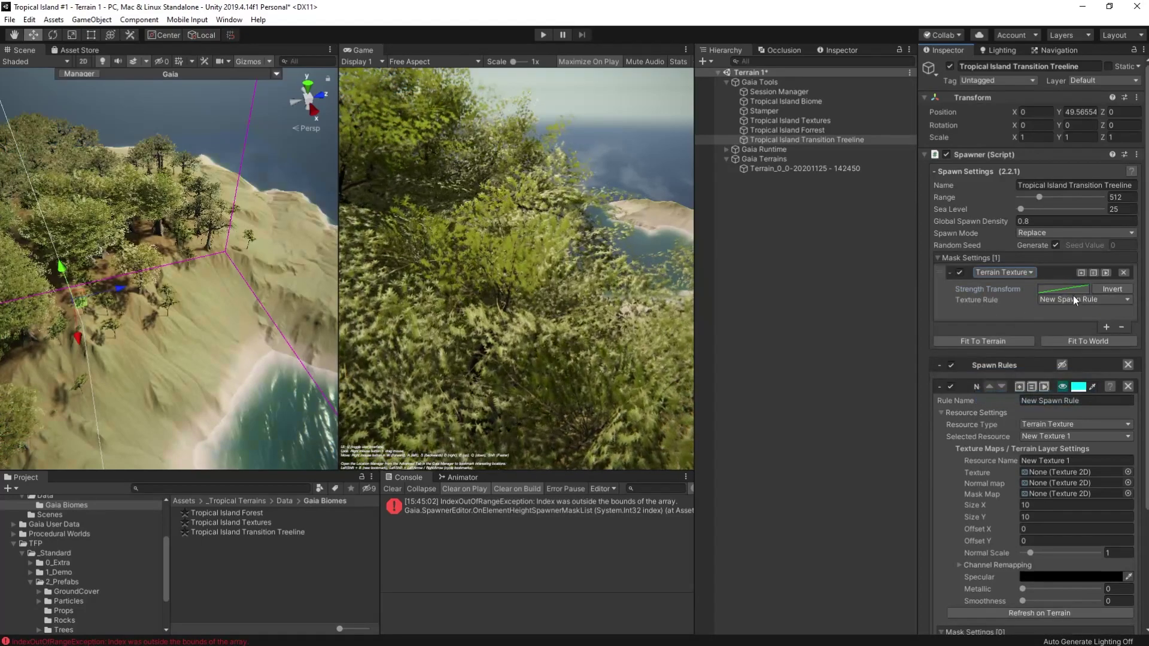
click(1057, 298)
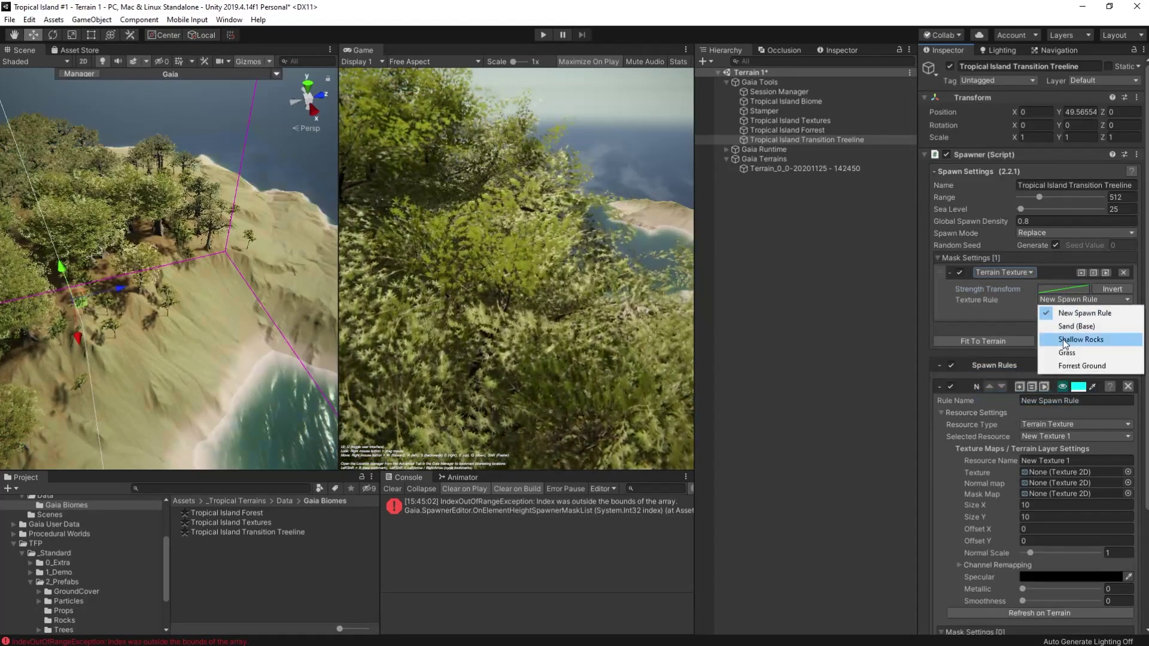
click(1077, 366)
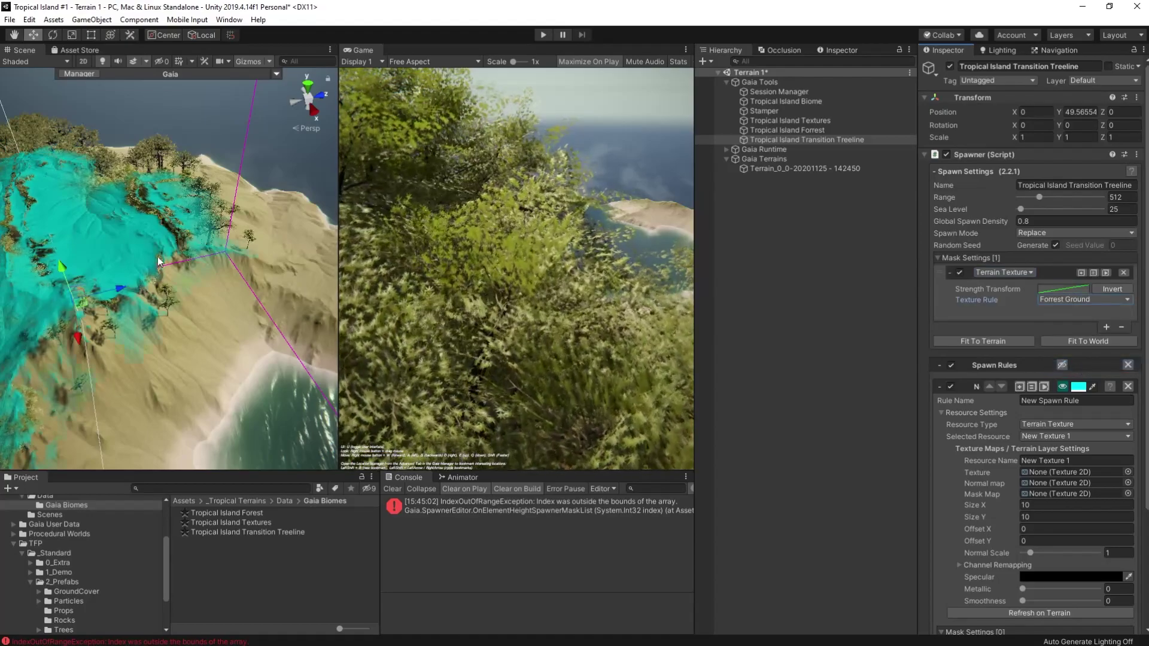
Add a second Terrain Texture mask using the Grass texture rule with the blend mode Add.
click(1106, 327)
click(1032, 327)
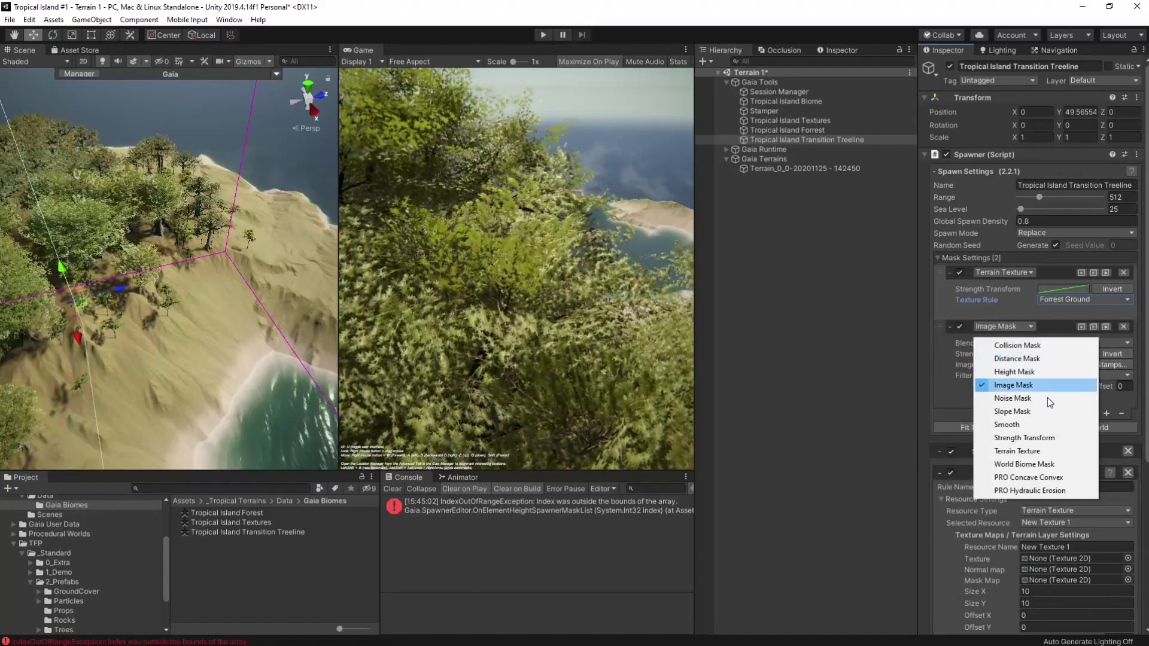
click(1044, 457)
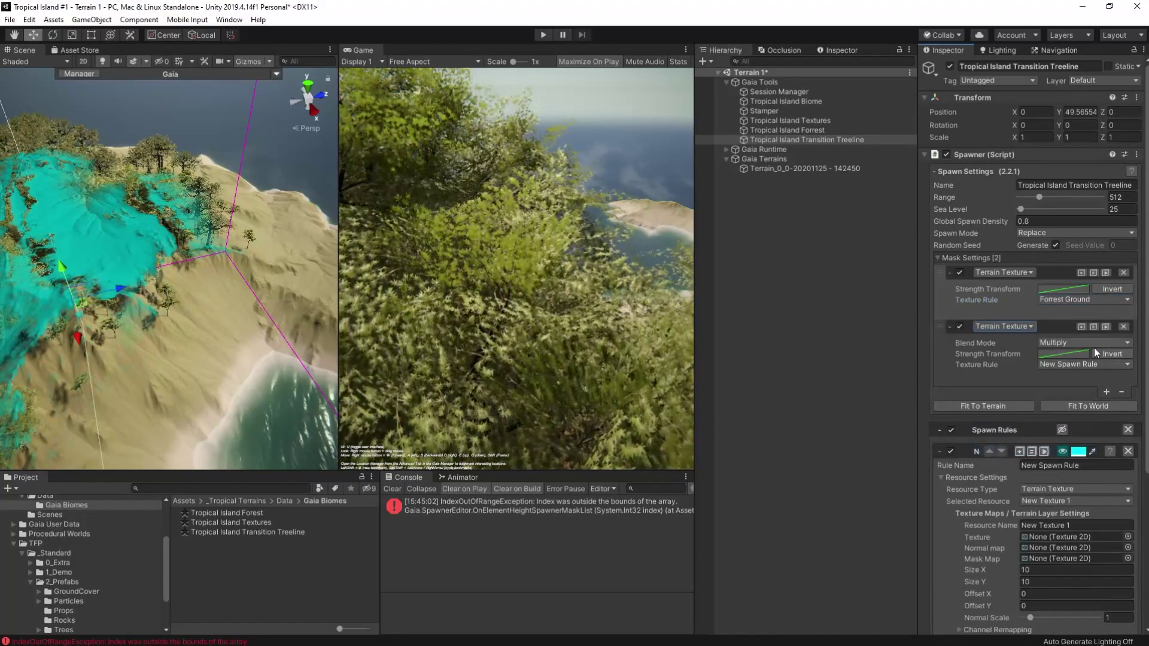
click(1096, 363)
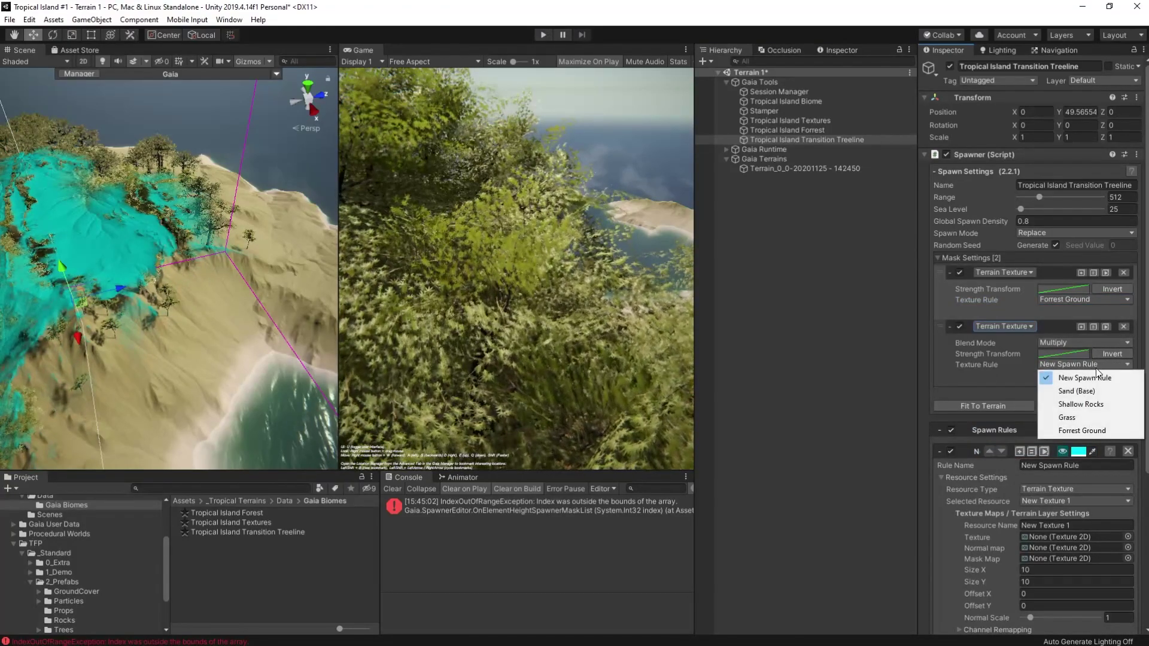
click(1097, 418)
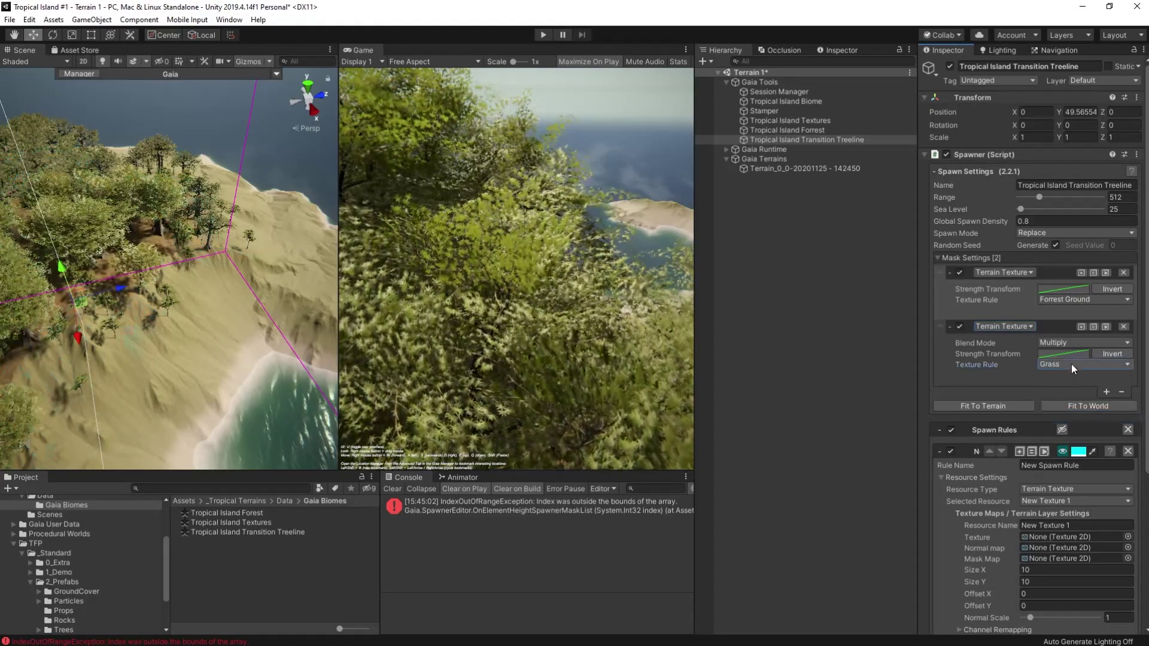
click(1068, 341)
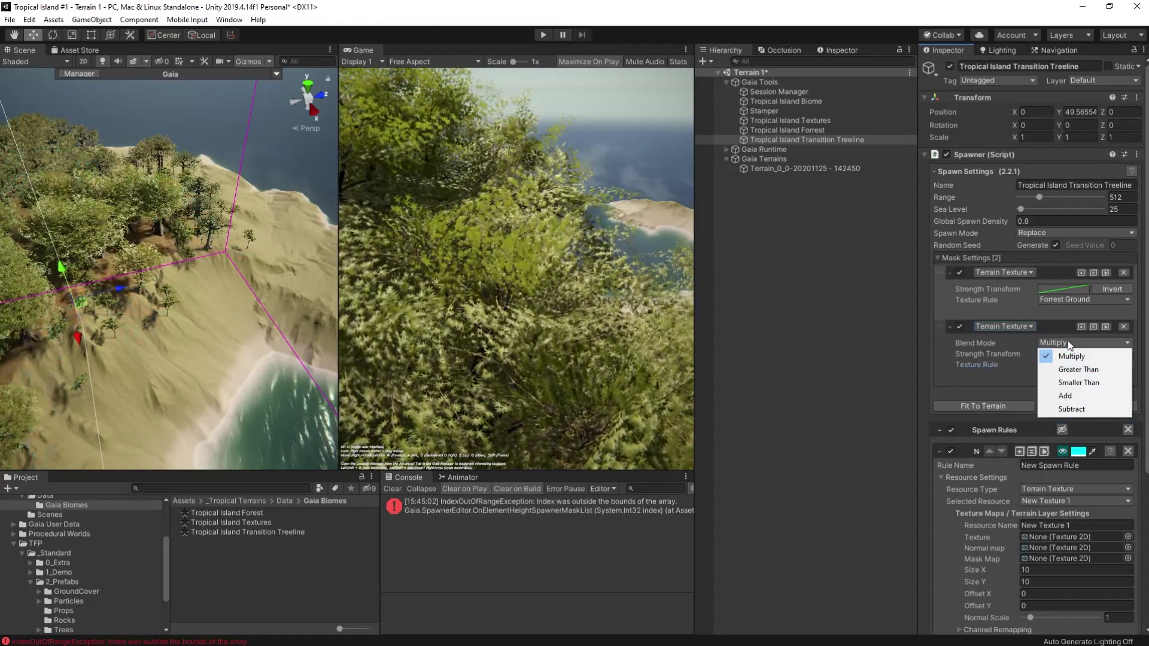
click(1086, 395)
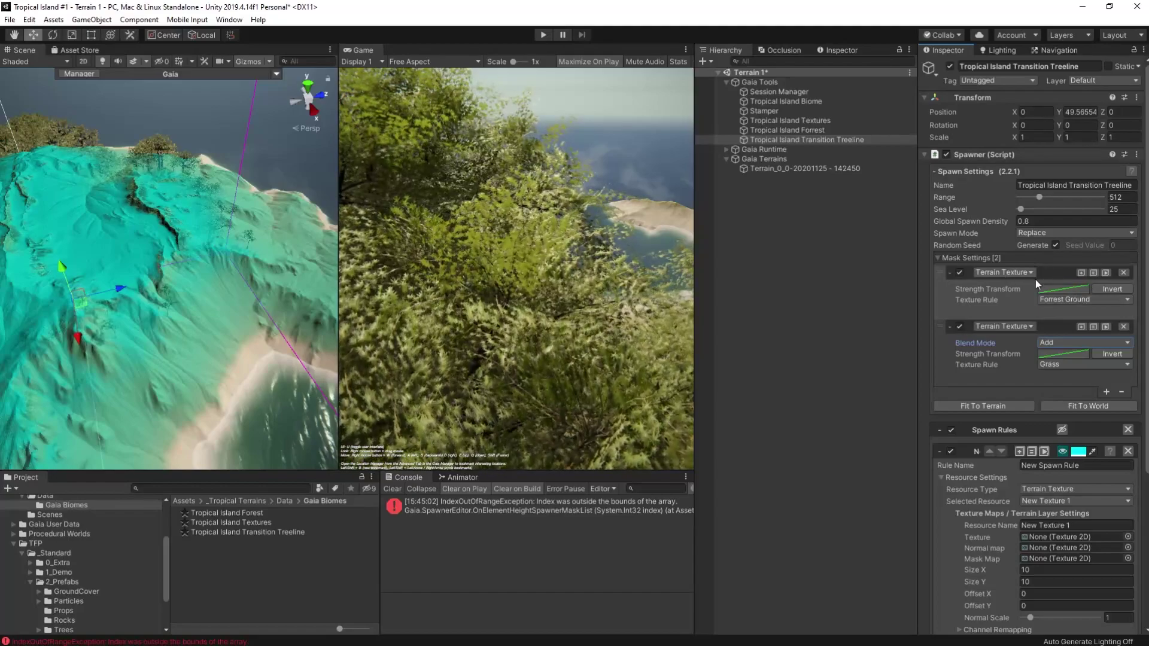
Move the Grass mask above the Forrest Ground mask and set the Forrest Ground mask's blend mode to Subtract.
drag(1046, 274, 1043, 351)
click(1065, 341)
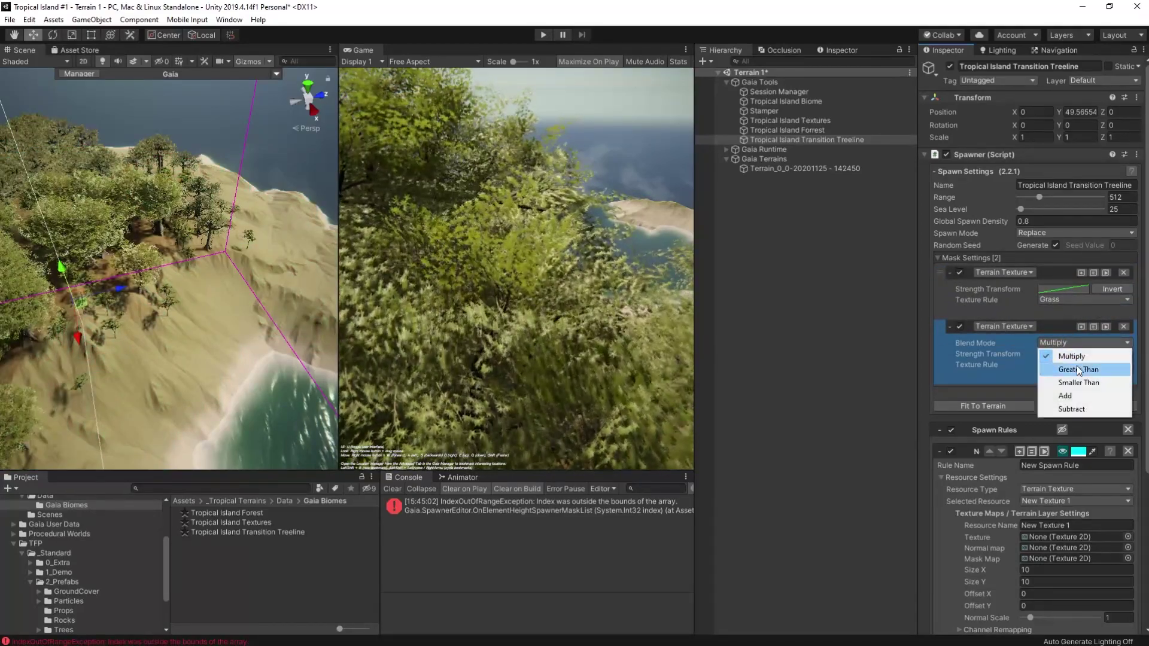
click(1071, 409)
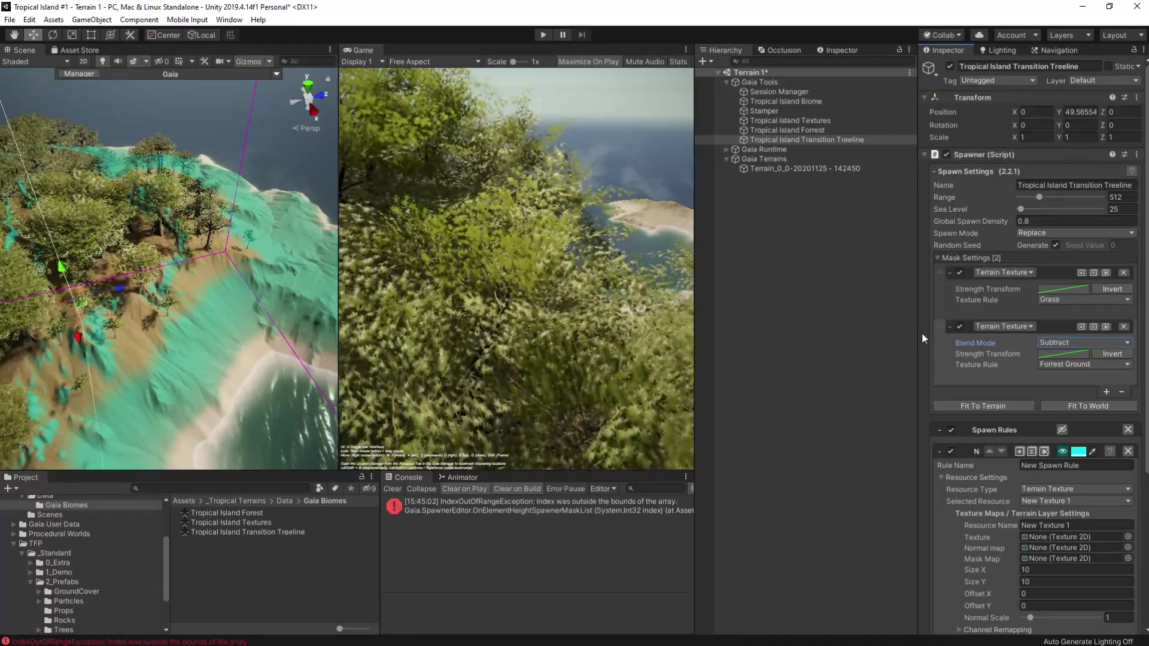
Reshape the Forrest Ground mask's strength curve to stay near zero and rise steeply just before 1.0.
click(1063, 353)
double_click(747, 185)
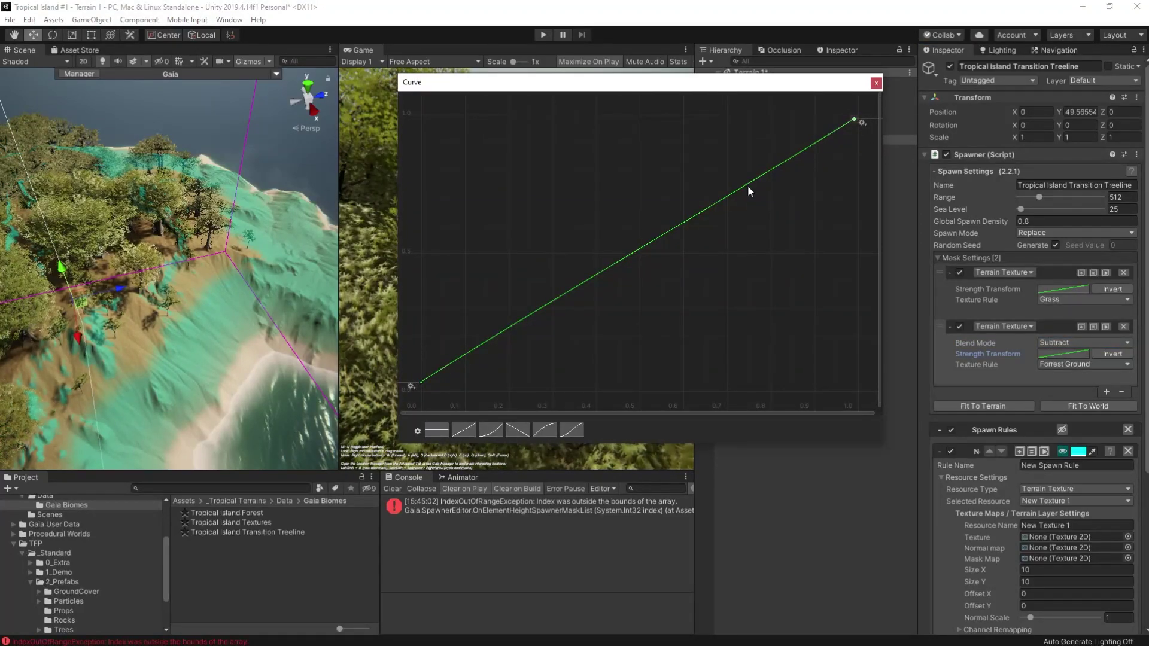
drag(746, 185, 799, 323)
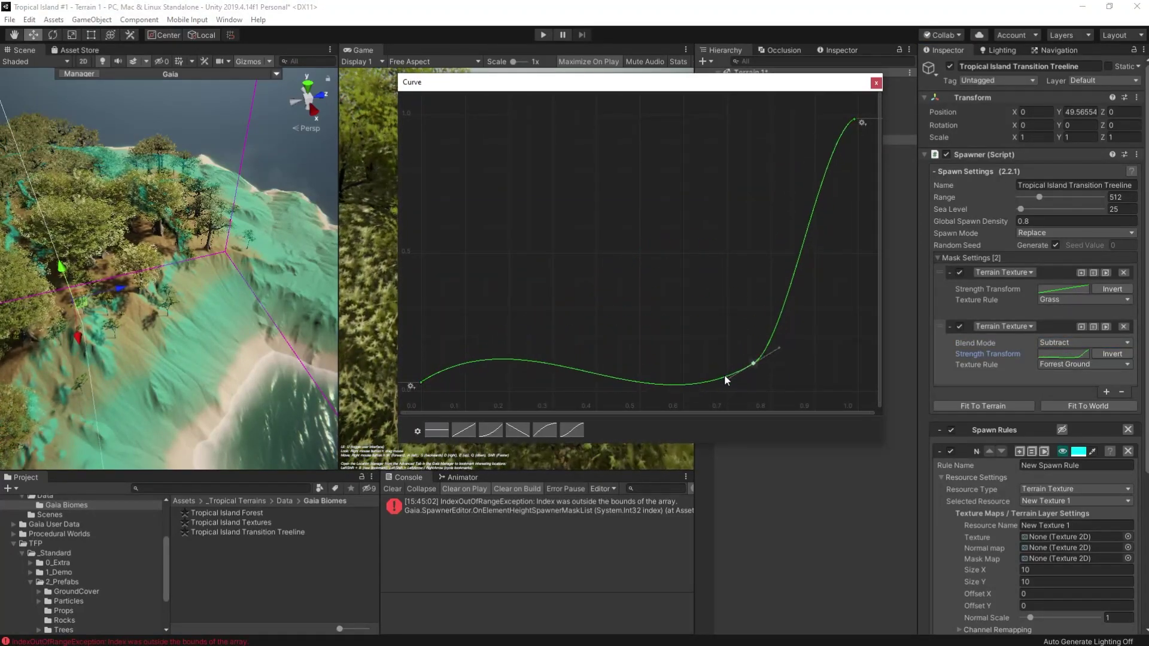
drag(420, 385, 452, 379)
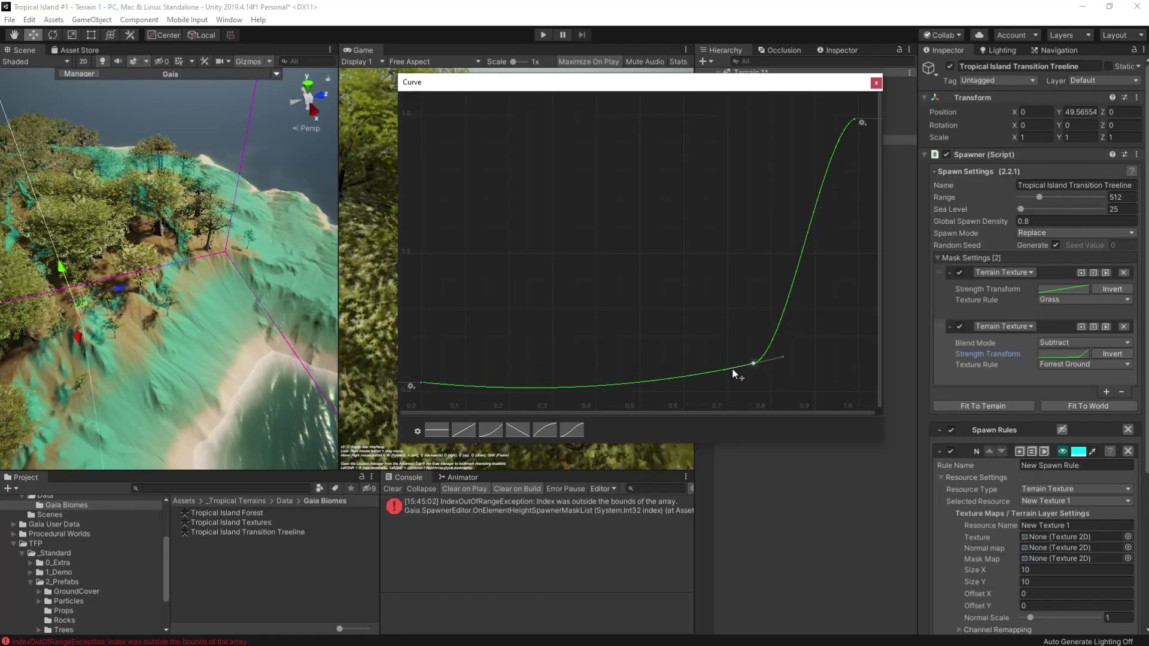
drag(753, 362, 838, 367)
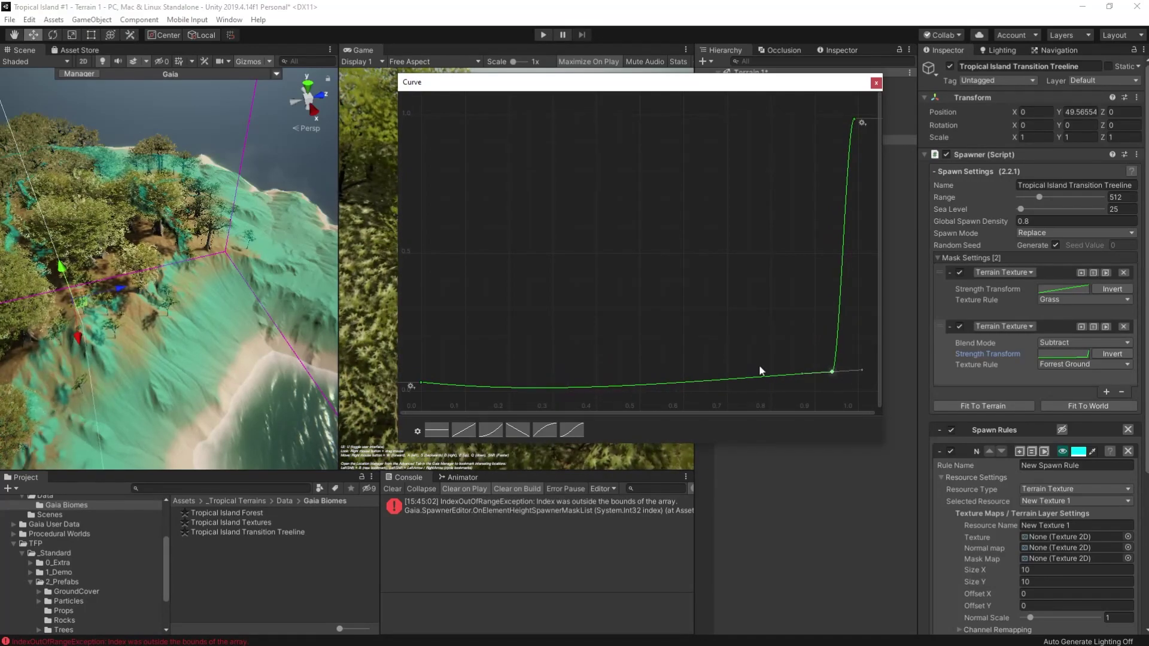
mouse_move(422, 380)
mouse_down()
mouse_move(426, 394)
mouse_move(448, 392)
mouse_move(419, 393)
mouse_up()
drag(831, 373, 837, 373)
double_click(812, 378)
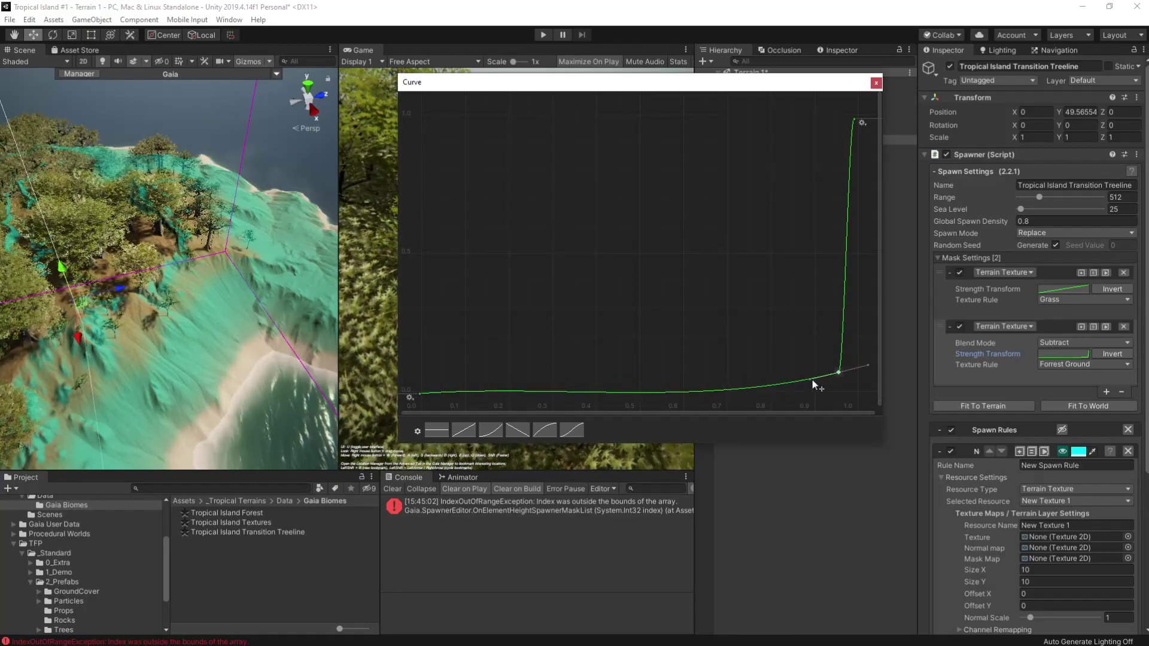
Try the Smaller Than, Greater Than and Multiply blend modes on the Forrest Ground mask and return it to Subtract.
click(1074, 343)
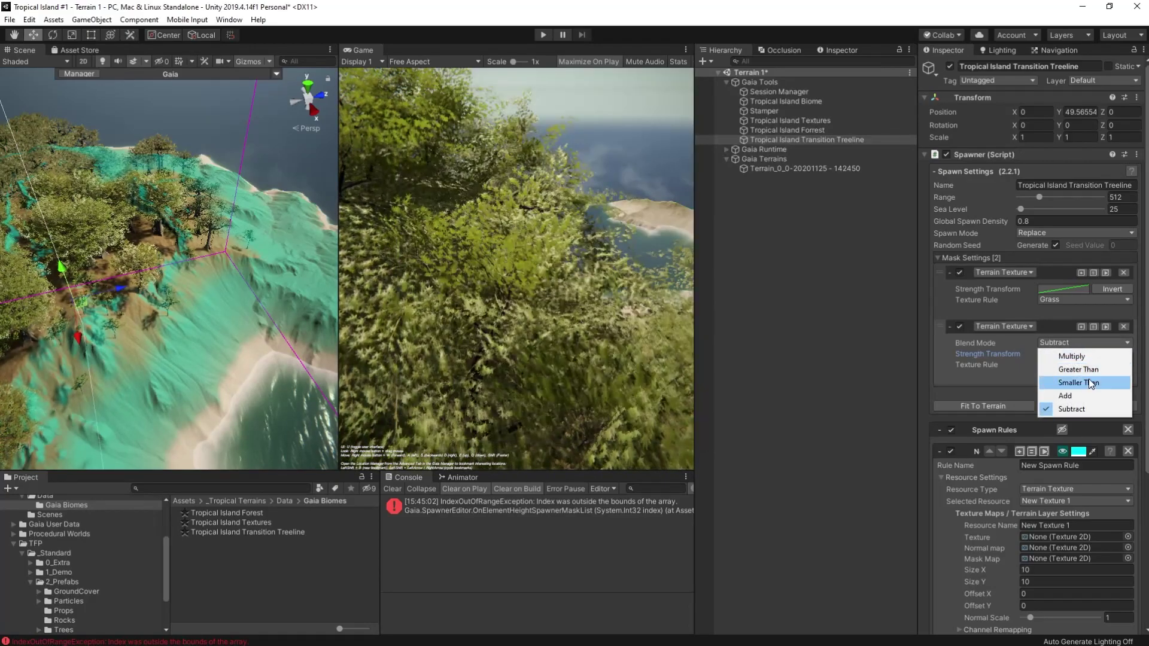
click(1089, 379)
click(1079, 345)
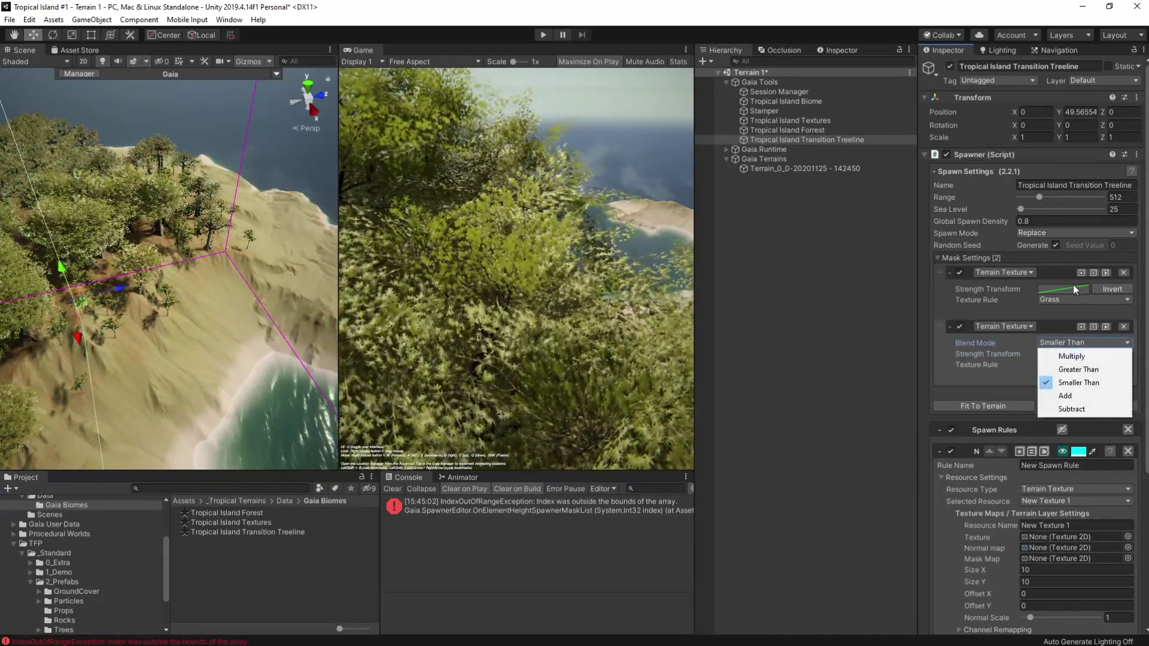
click(1080, 369)
click(1080, 342)
click(1083, 357)
click(1080, 344)
click(1090, 408)
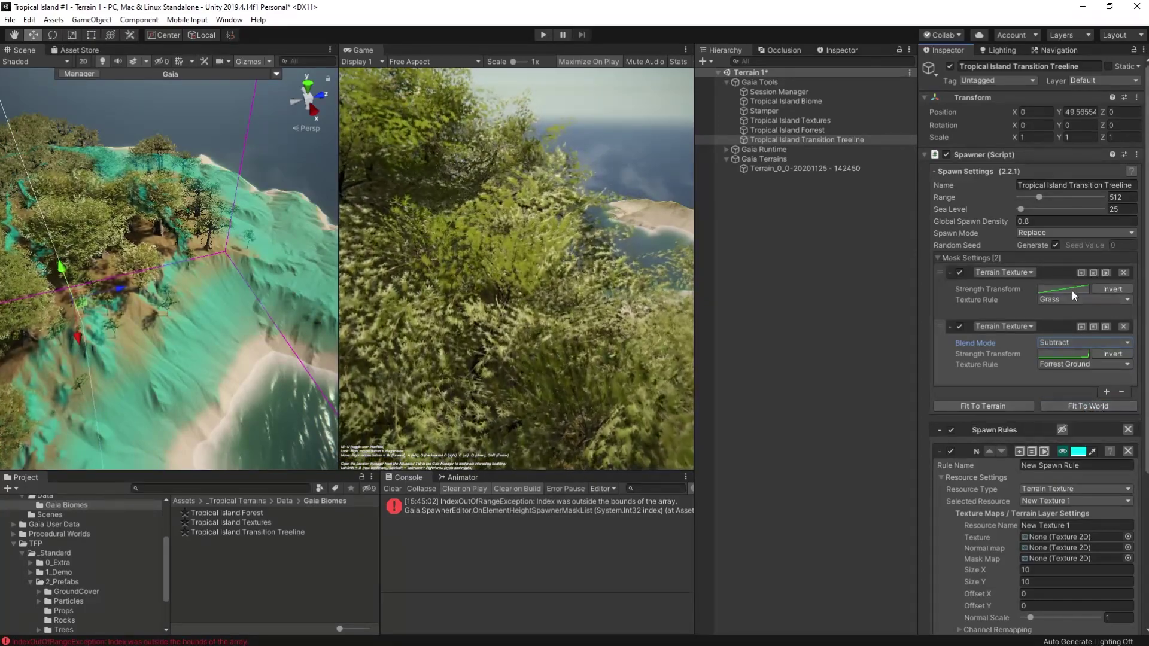
Raise the middle of the Grass mask's strength curve and smooth its upper end to strengthen the mask.
click(1063, 290)
drag(643, 252, 602, 206)
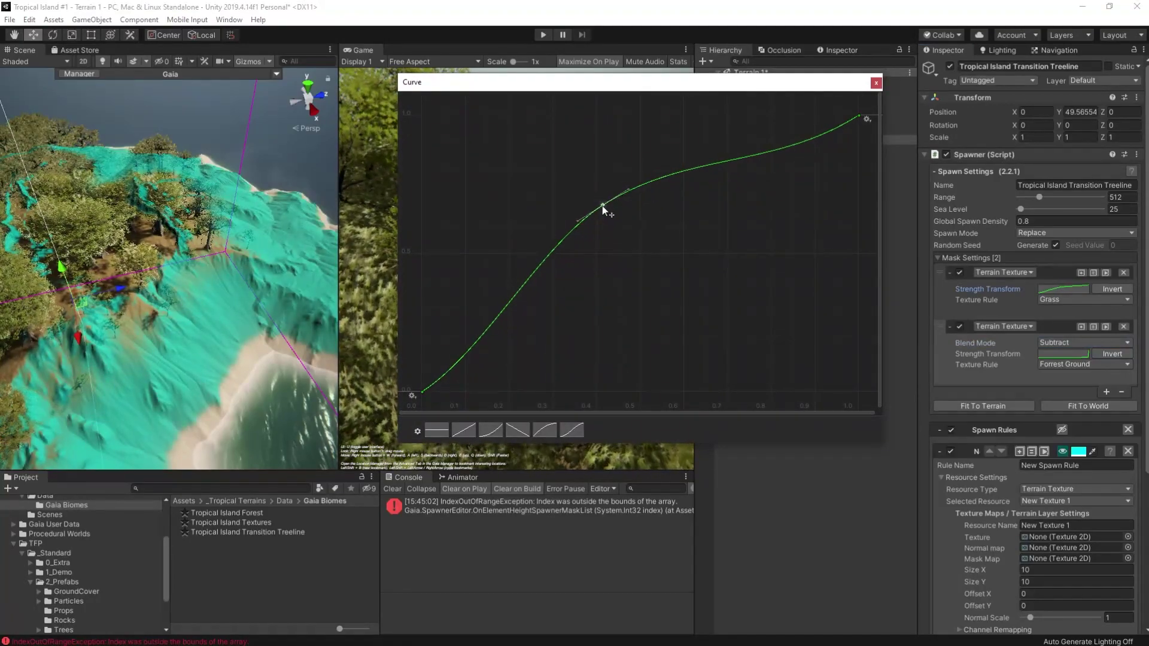
click(858, 115)
drag(834, 129, 826, 116)
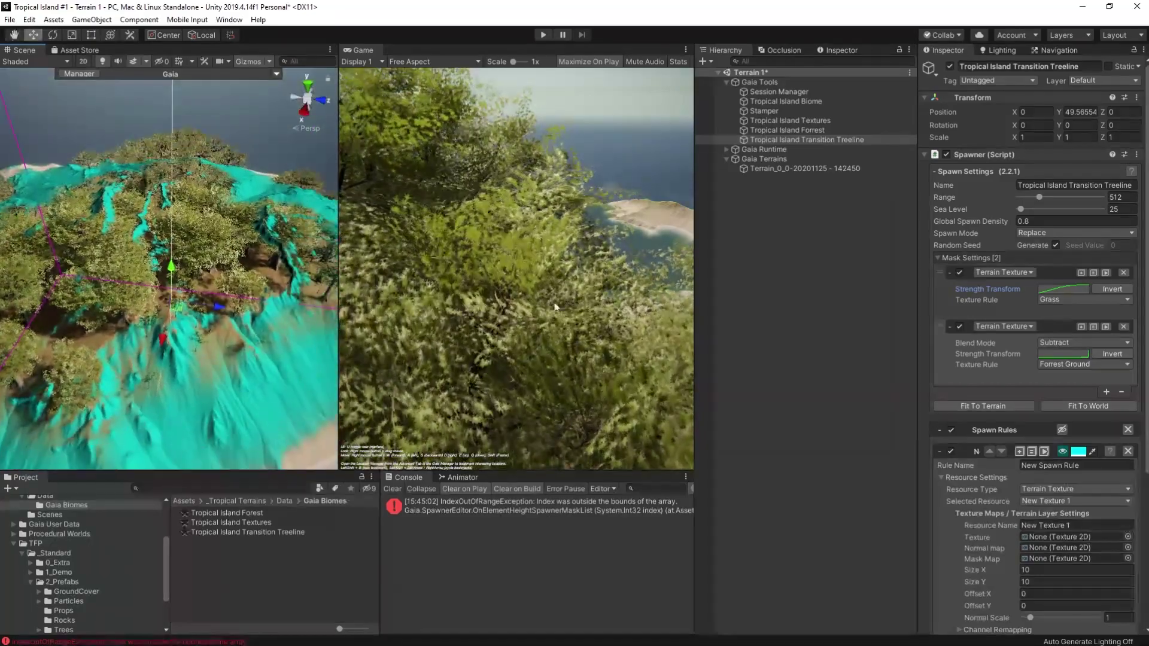
Add a Slope Mask with the blend mode Subtract and a maximum slope of about 29.5 degrees.
click(1107, 392)
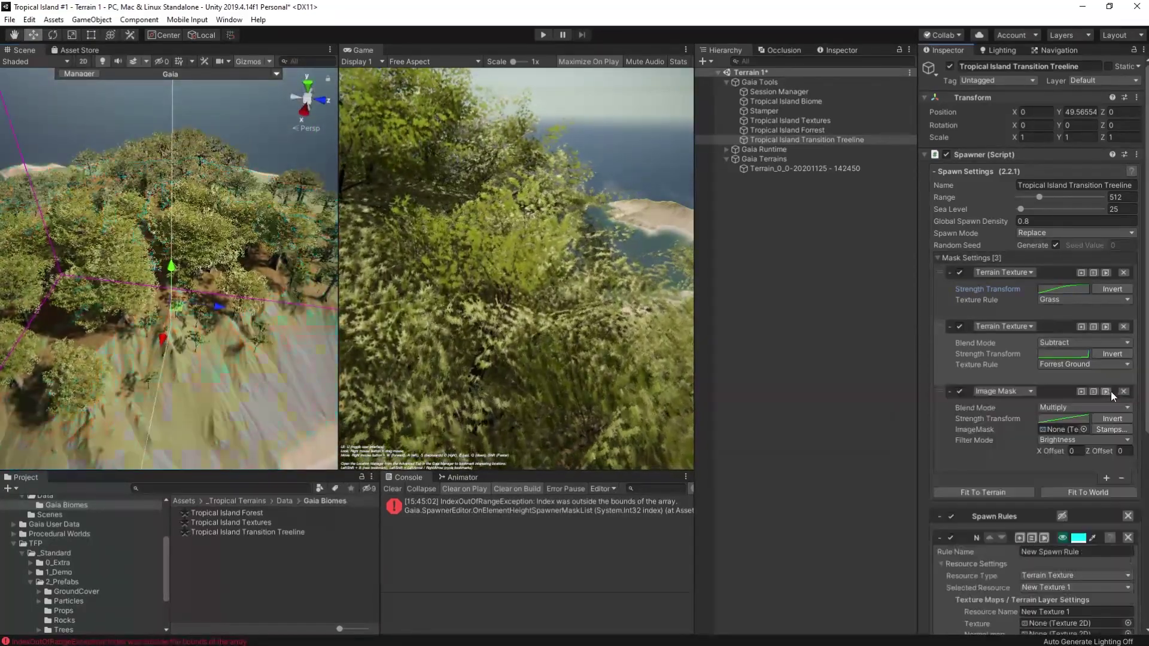
click(1011, 394)
click(1035, 475)
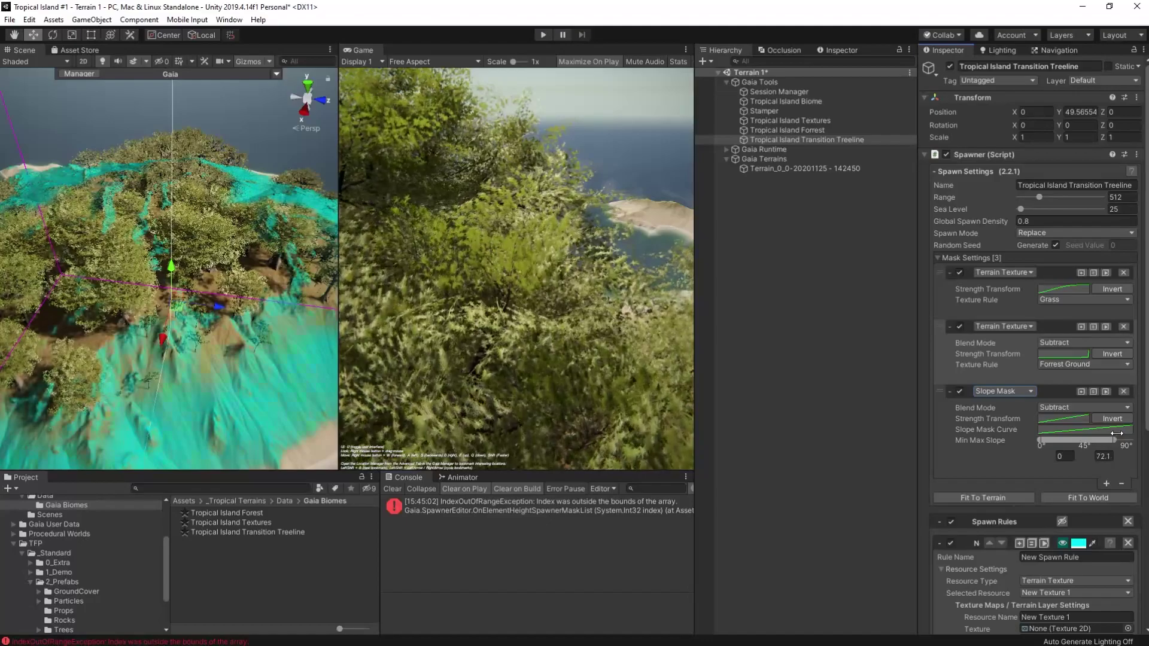
drag(1102, 432, 1072, 432)
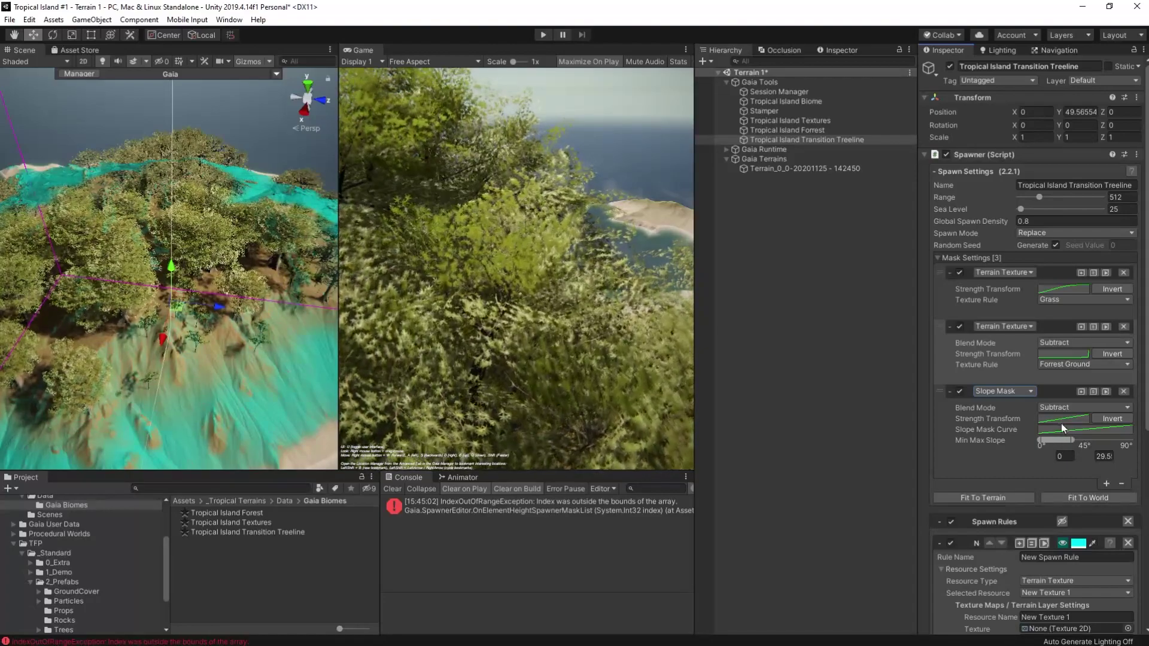
Lower the midpoint of the Slope Mask's strength curve and close the curve editor.
click(1058, 419)
click(612, 280)
drag(606, 272, 583, 320)
click(876, 83)
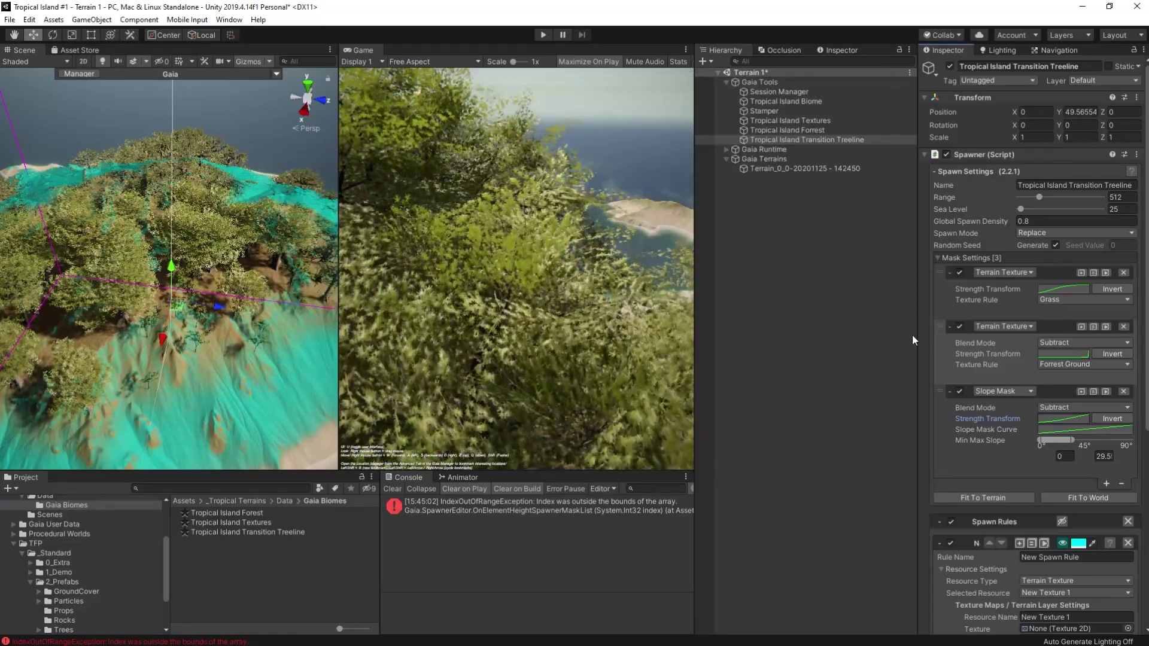
Set the spawn rule's resource type to Terrain Tree, assign a coconut palm prefab from the Trees folder and spawn it locally.
scroll(1017, 359, down, 6)
click(1076, 364)
click(1076, 404)
click(63, 570)
drag(246, 569, 1071, 412)
scroll(998, 467, down, 3)
click(979, 598)
alt+drag(240, 269, 383, 263)
Name the spawn rule "Palm" and duplicate it with a different coconut palm prefab.
click(1076, 254)
text(Palm)
click(1031, 240)
drag(272, 589, 1076, 620)
Duplicate the palm rule again and assign the CoconutPalmTree03_LOD prefab to the copy.
scroll(1017, 419, down, 7)
click(1031, 269)
drag(263, 599, 1076, 355)
scroll(1045, 392, down, 6)
key(ctrl+z)
drag(235, 599, 1076, 403)
Add a fourth palm spawn rule that uses the CoconutPalmTree04_LOD prefab.
scroll(1017, 403, down, 2)
click(986, 534)
scroll(986, 533, down, 6)
drag(235, 608, 1075, 403)
Spawn all the palm rules locally on the terrain and look over the planted palms.
scroll(1017, 479, down, 2)
click(1008, 597)
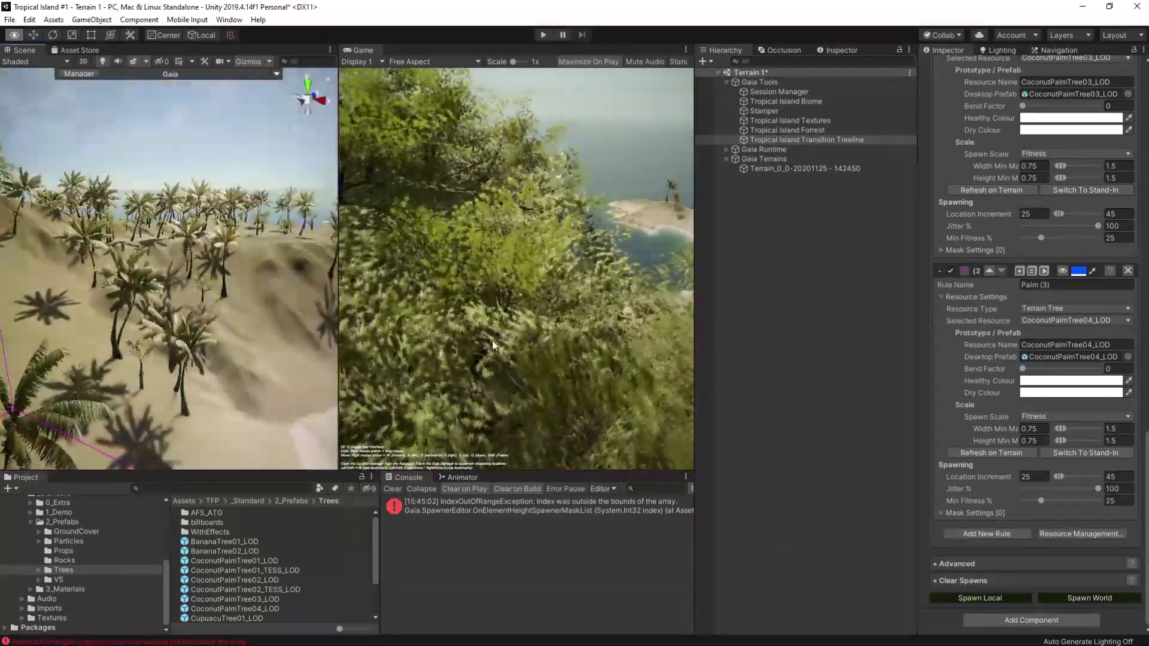
right_drag(492, 341, 246, 569)
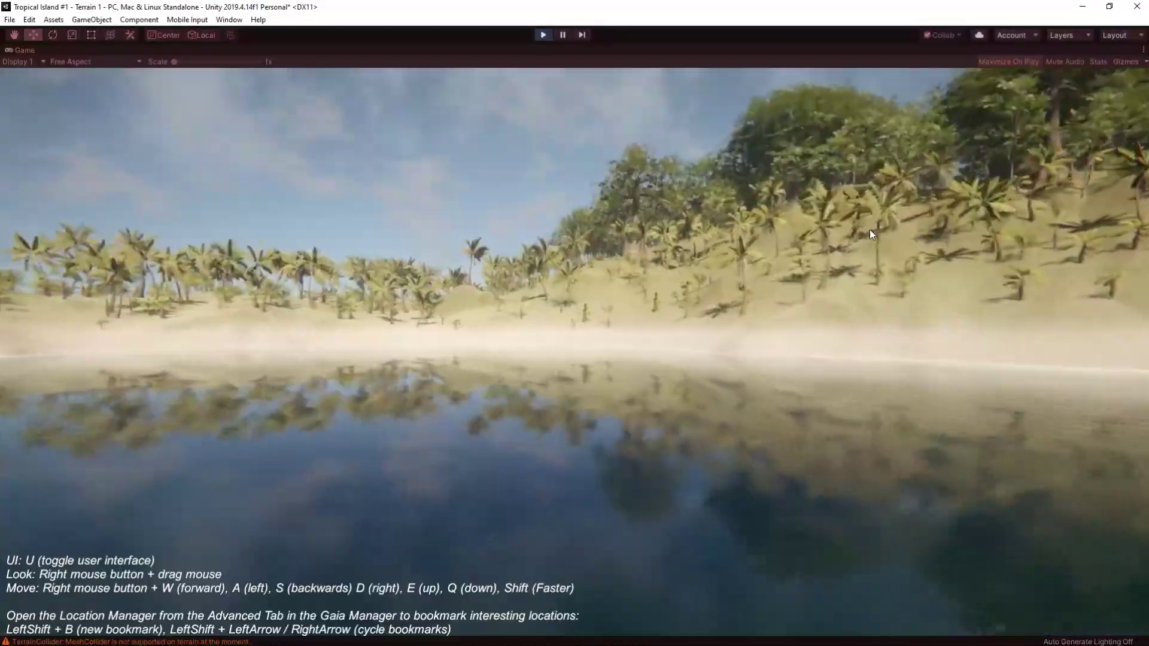
Fly along the shoreline in play mode to look over the palms and the forest above them.
right_drag(870, 229, 1037, 193)
key(w)
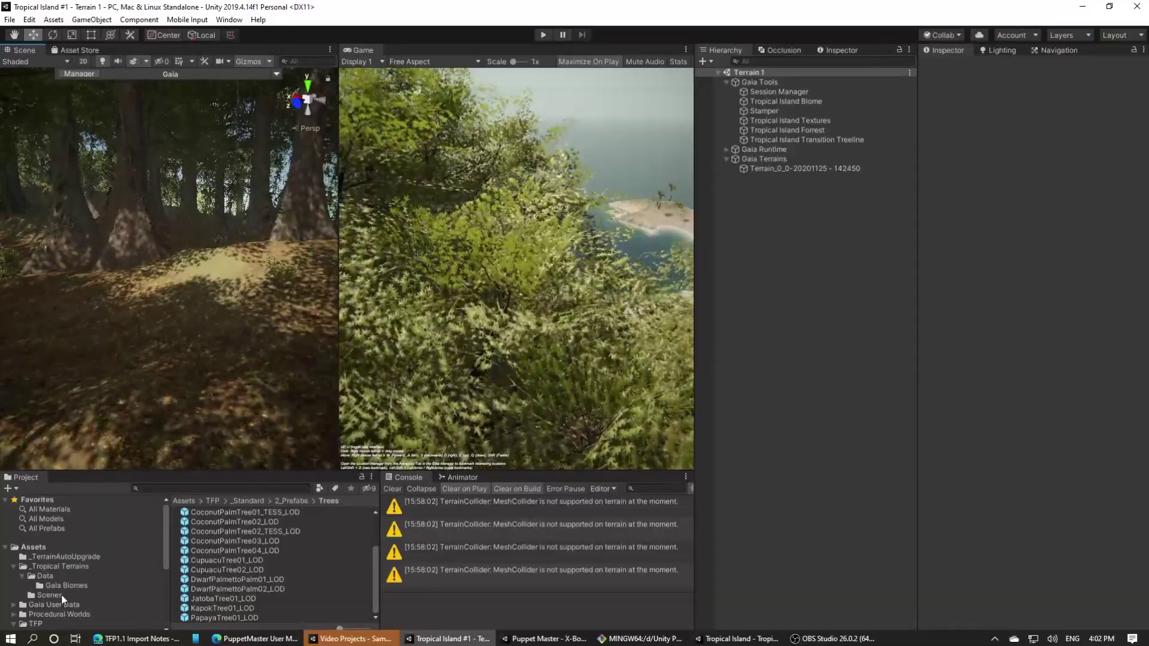
Create a Gaia spawner settings asset named "Tropical Island Forest Details" in the Gaia Biomes folder.
right_click(191, 546)
mouse_move(251, 251)
mouse_move(423, 608)
mouse_move(539, 611)
click(618, 544)
text(Forest Details)
key(Home)
text(Tropical Island)
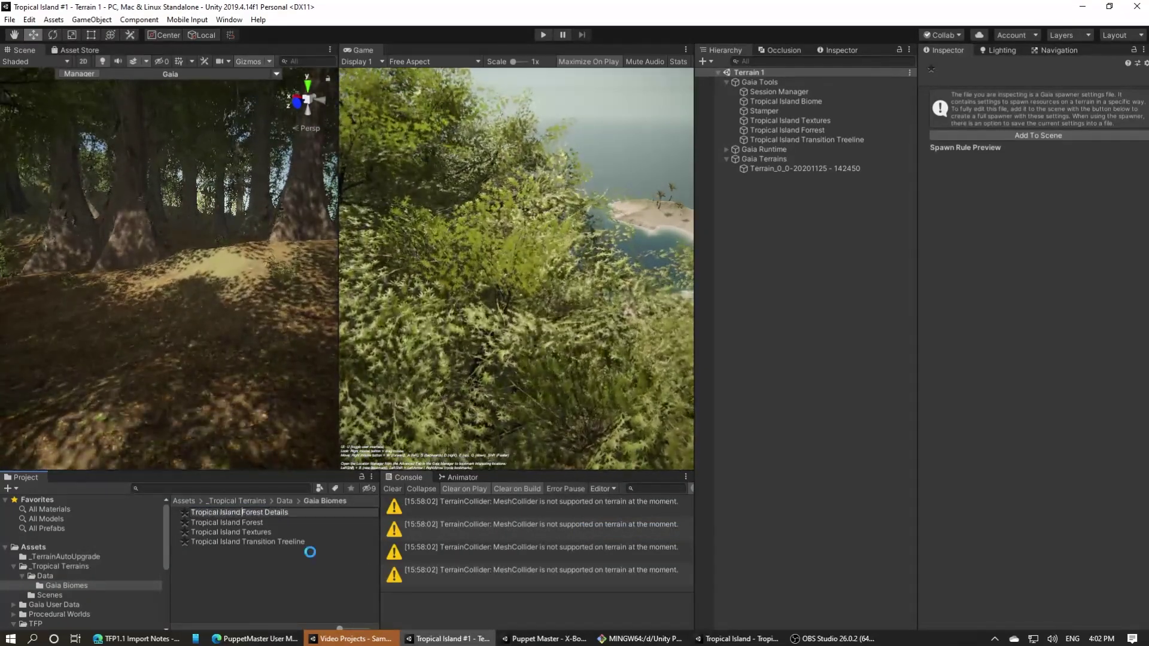
key(Return)
Rename the Tropical Island Forest settings asset as "Tropical Island Forest Trees".
click(267, 523)
key(F2)
key(End)
text(Trees)
key(Return)
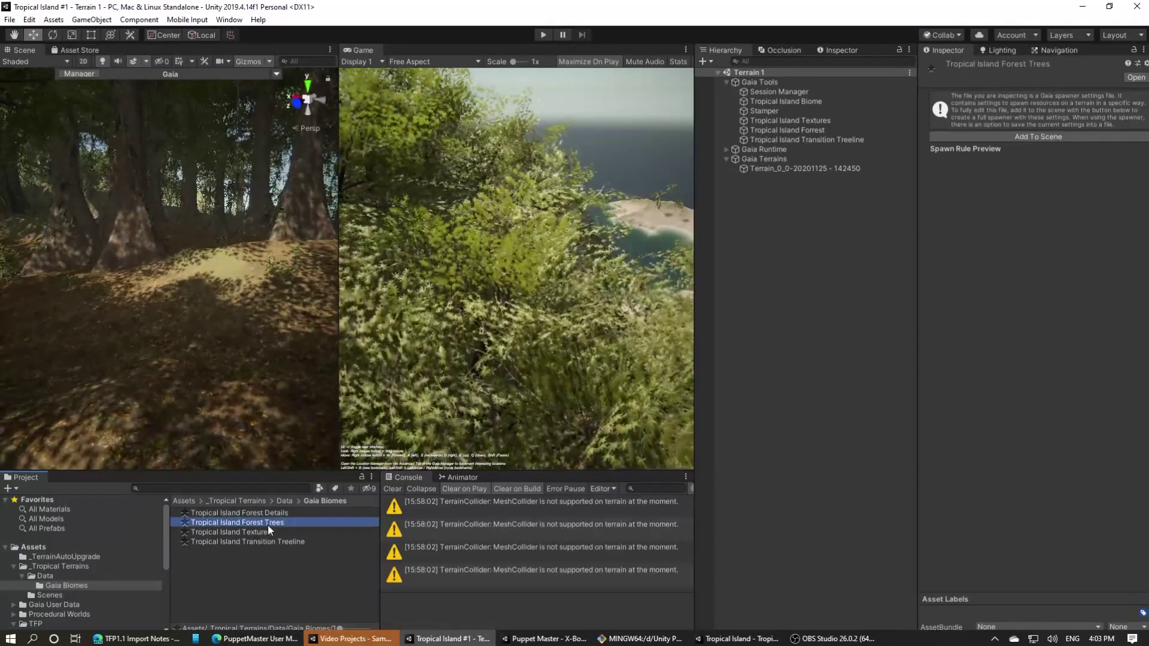
Add the Tropical Island Forest Details spawner to the scene.
click(259, 513)
click(993, 136)
click(785, 103)
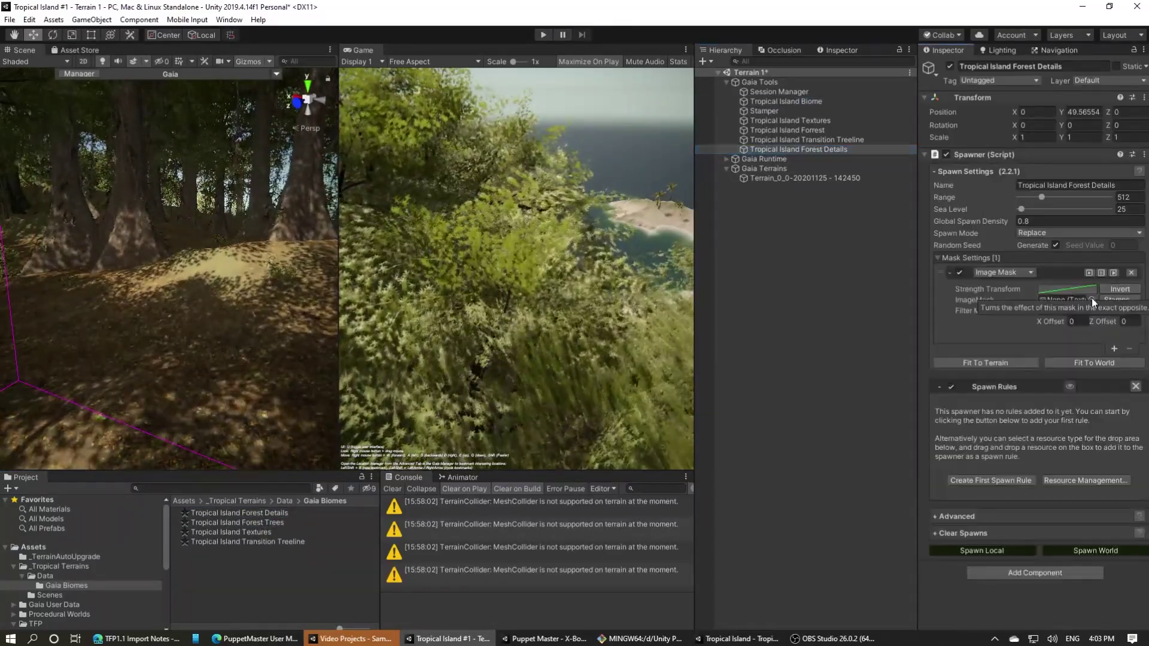
Set the spawner's mask to Terrain Texture with the Forrest Ground rule and preview its coverage on the terrain.
click(1002, 272)
click(1038, 411)
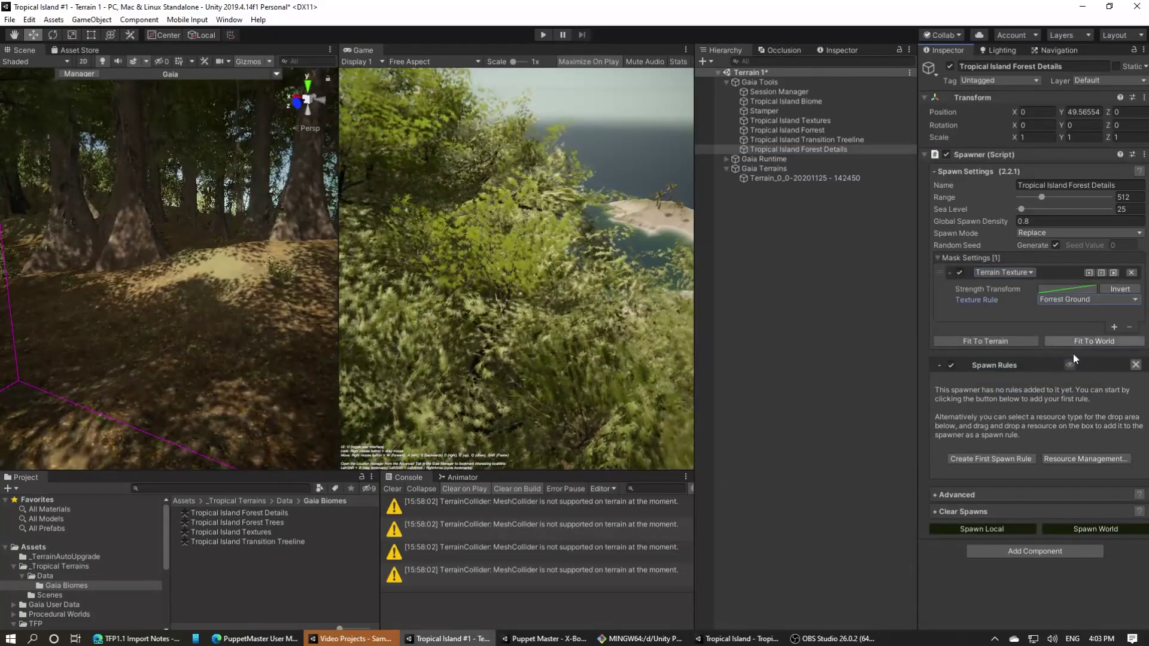
click(1064, 367)
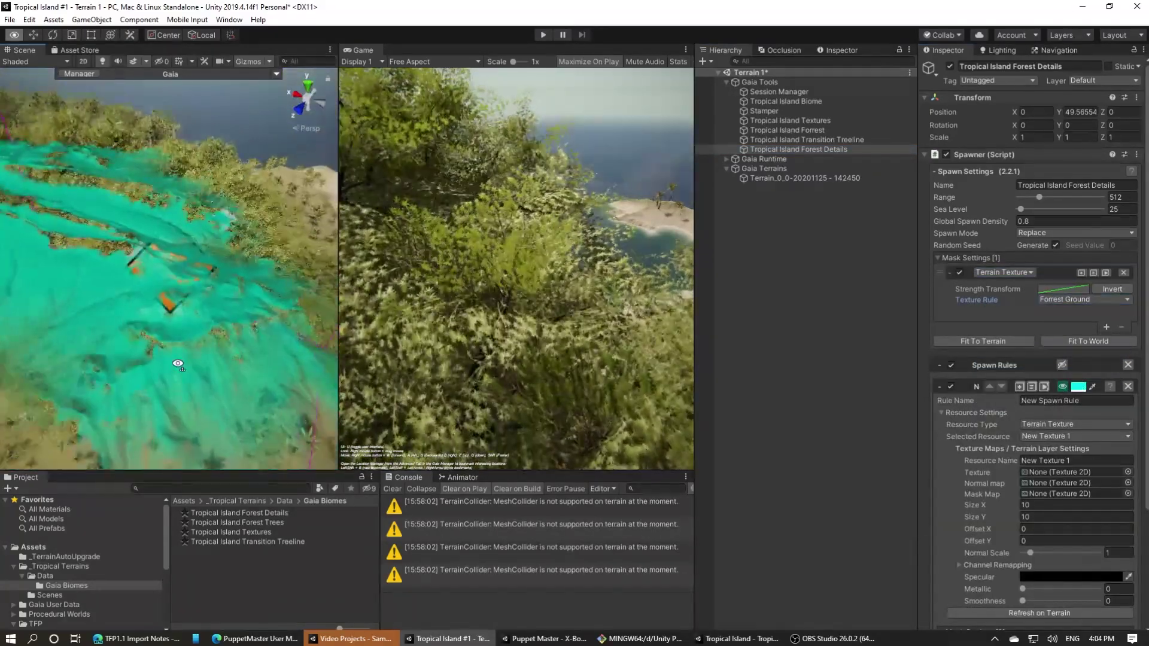
right_drag(178, 364, 63, 328)
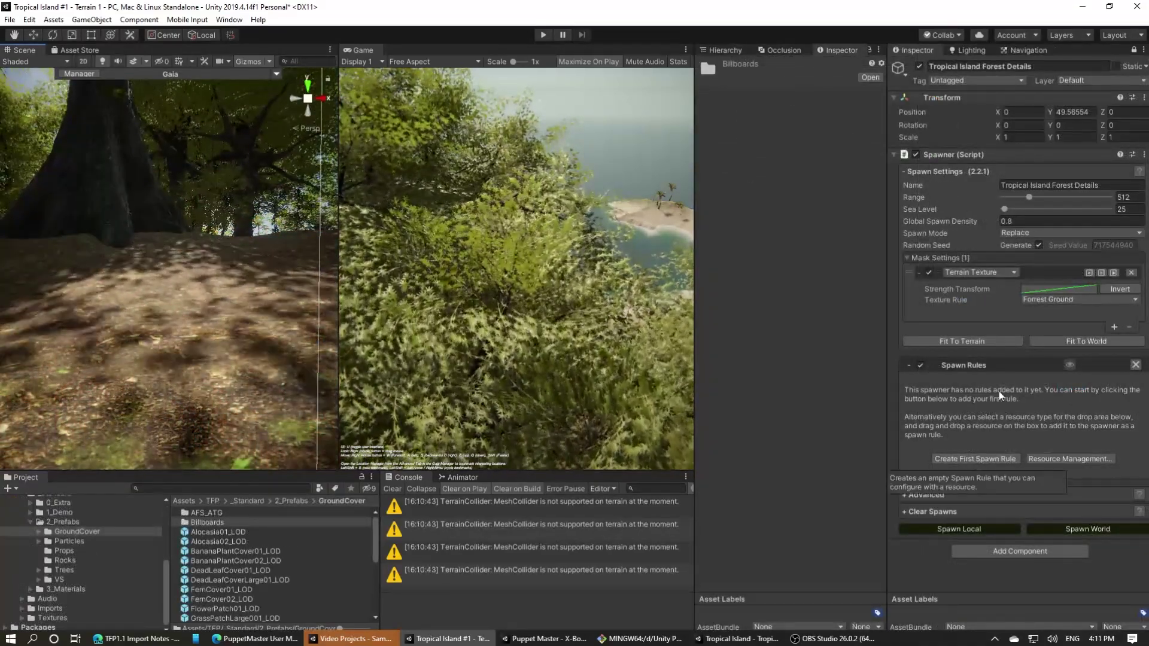
Create the first spawn rule as a Terrain Tree resource that uses the Alocasia01_LOD prefab.
click(977, 457)
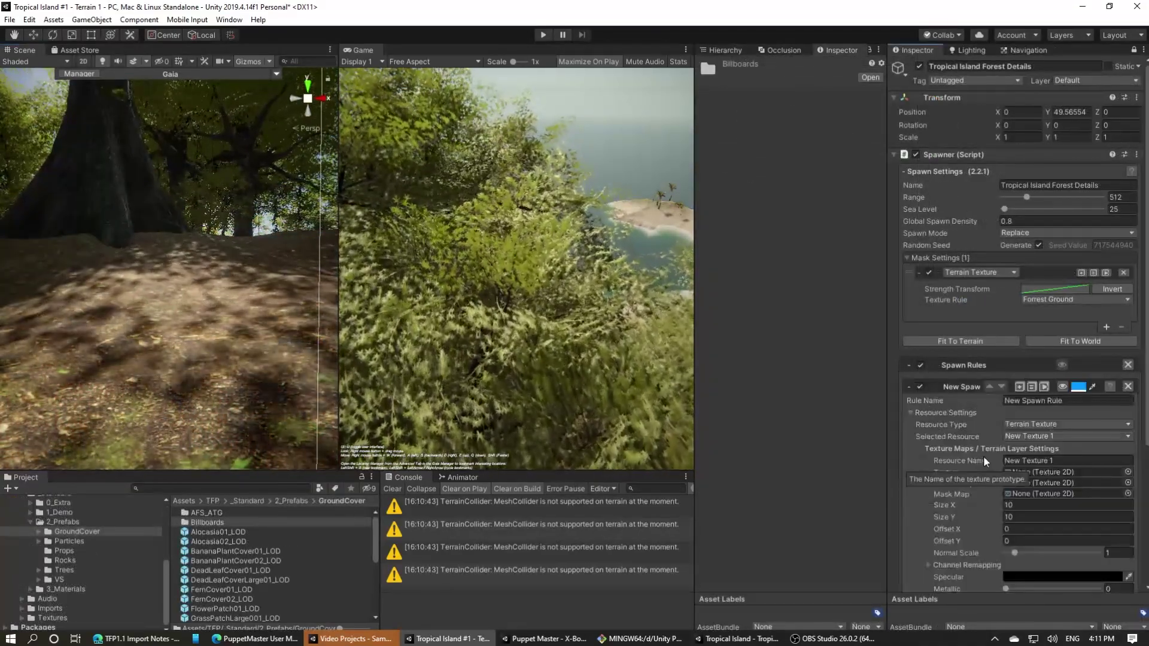
click(1041, 422)
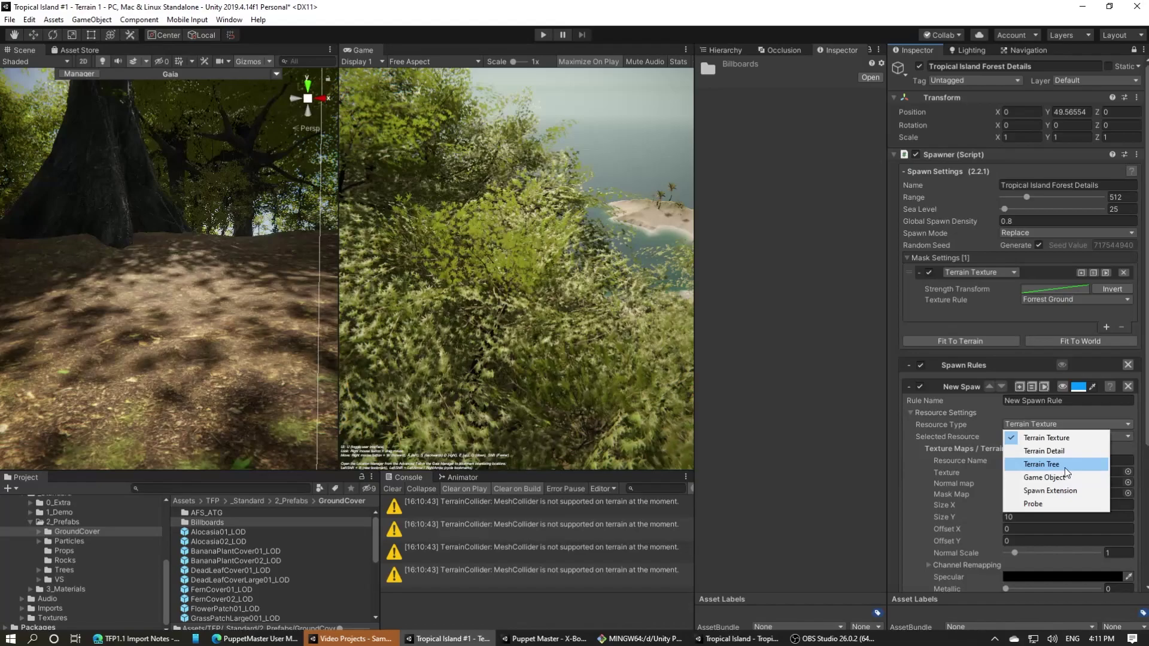
click(1064, 468)
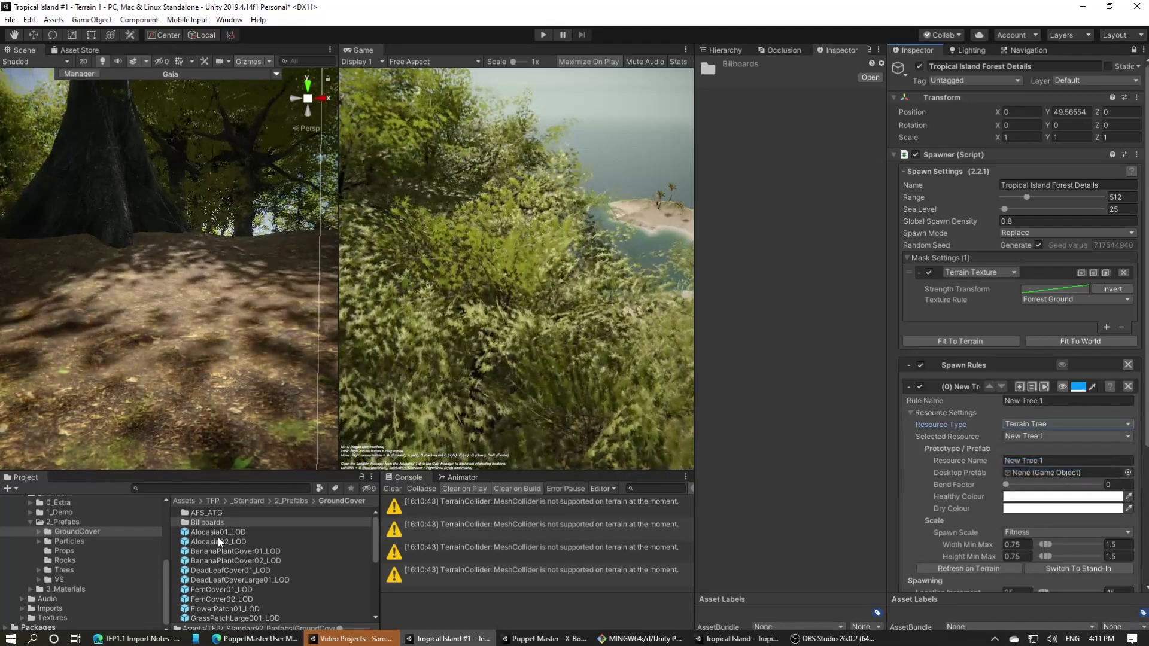
drag(219, 532, 1066, 472)
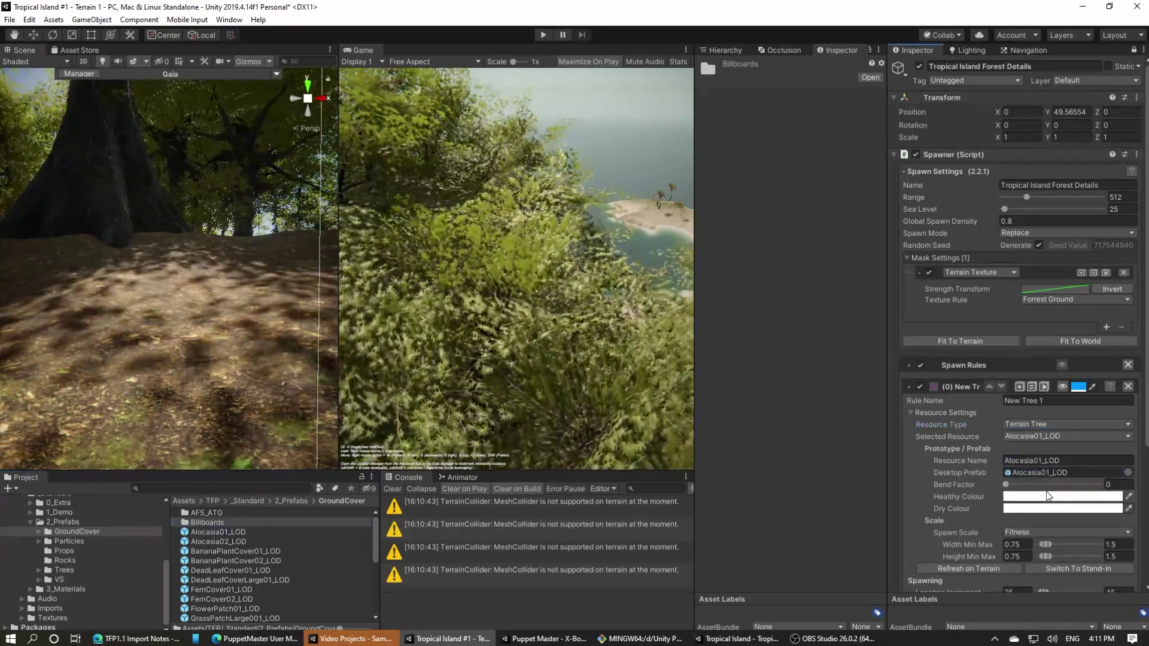
Spawn the alocasia rule on the terrain and look over the forest floor.
scroll(1029, 514, down, 5)
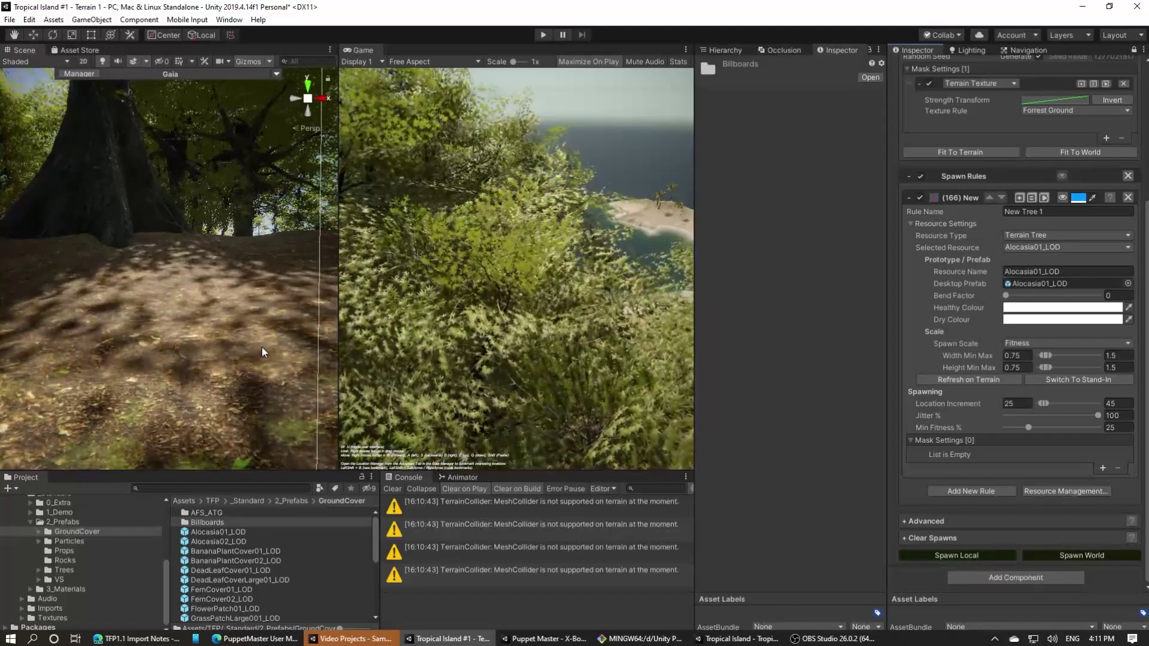
alt+drag(261, 353, 422, 394)
mouse_move(422, 394)
right_down()
mouse_move(811, 376)
mouse_move(883, 401)
mouse_move(1114, 411)
right_up()
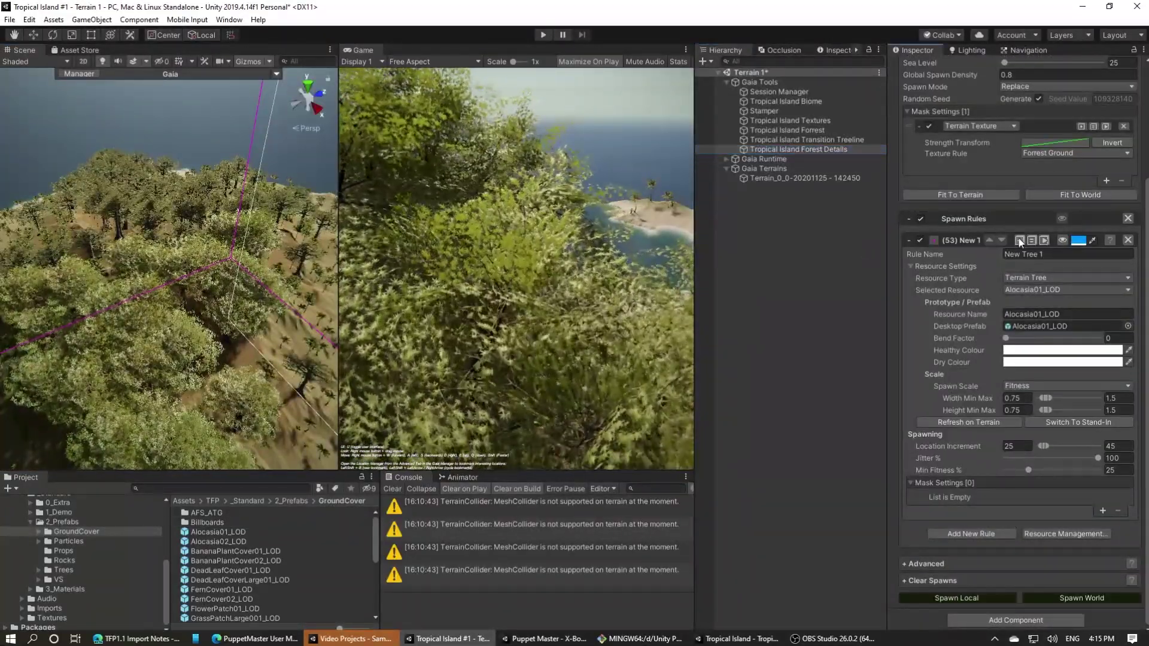
Duplicate the rule, name the pair "Alocasia 1" and "Alocasia 2", and give the copy the Alocasia02_LOD prefab.
scroll(995, 354, down, 3)
click(1067, 146)
text(Alocasia 1)
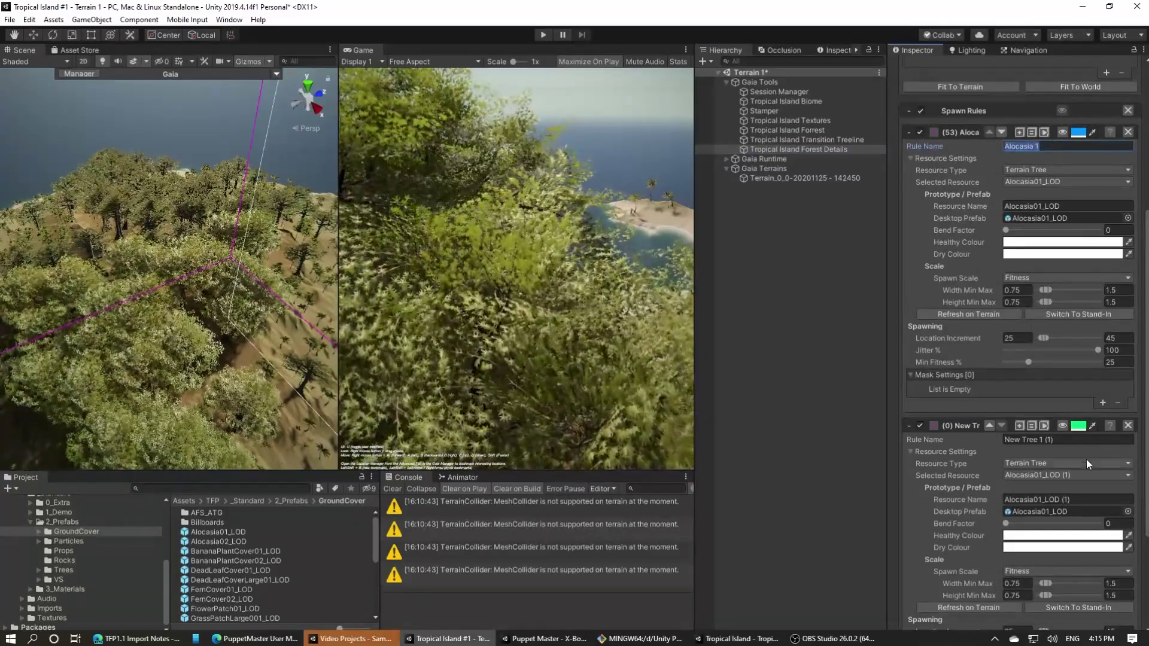
click(1065, 439)
text(Alocasia 2)
scroll(949, 540, down, 5)
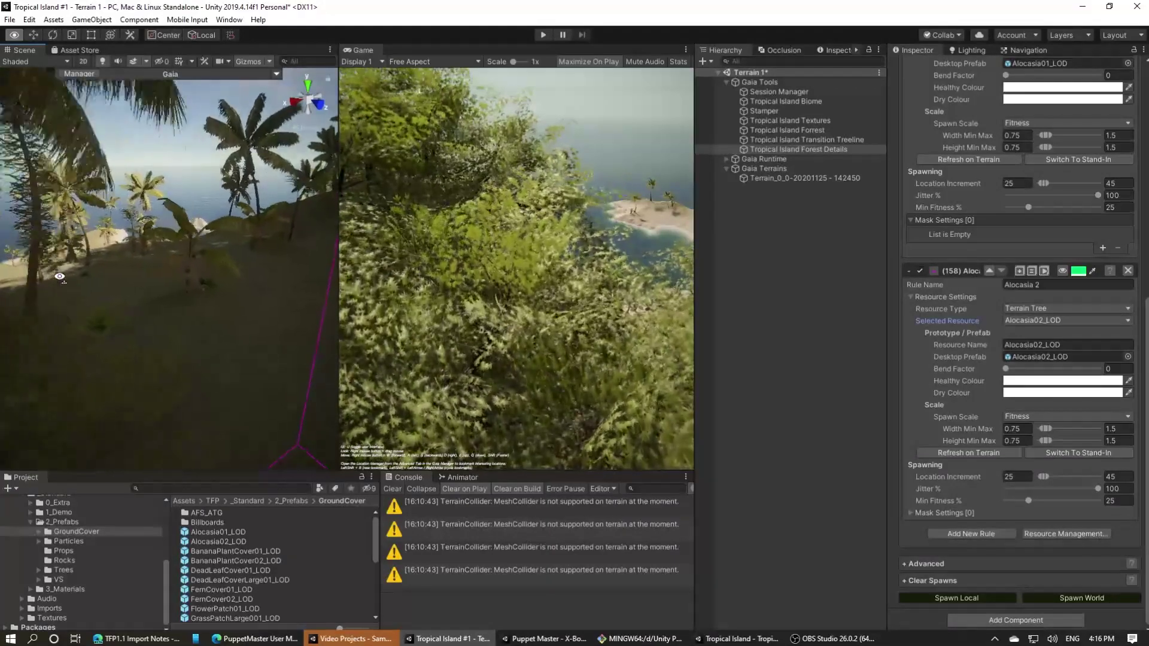
Look over the spawned alocasias and preview the area covered by the Alocasia 2 rule.
right_drag(59, 276, 12, 293)
right_drag(1068, 298, 1111, 304)
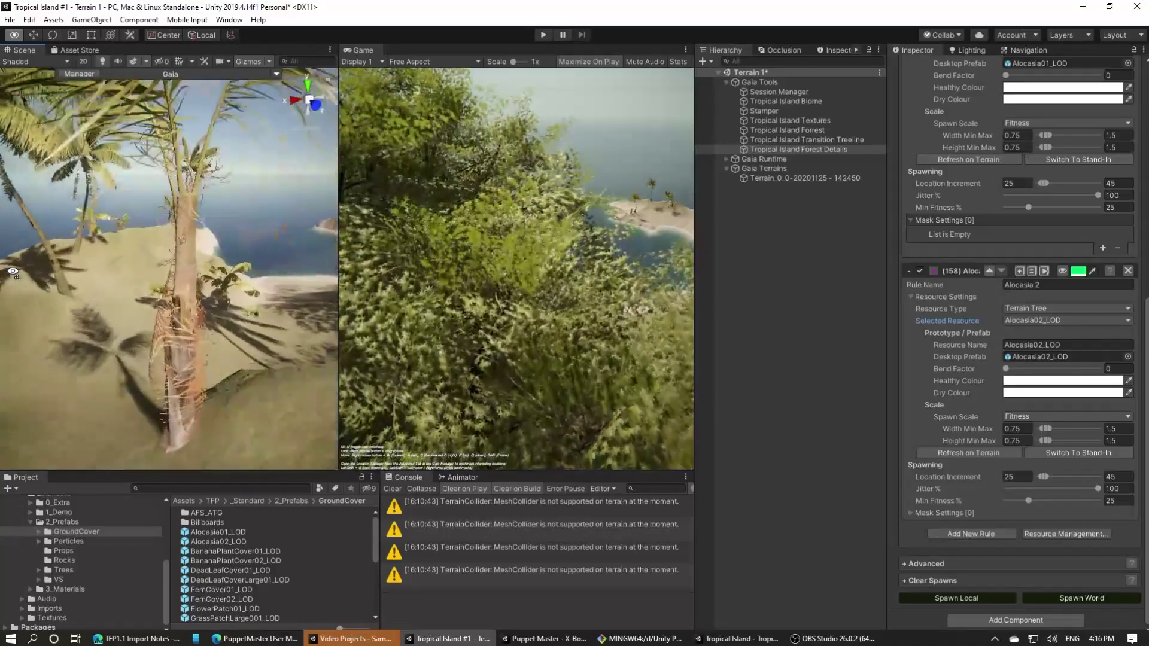
click(1062, 271)
right_drag(185, 260, 308, 280)
scroll(1038, 308, up, 10)
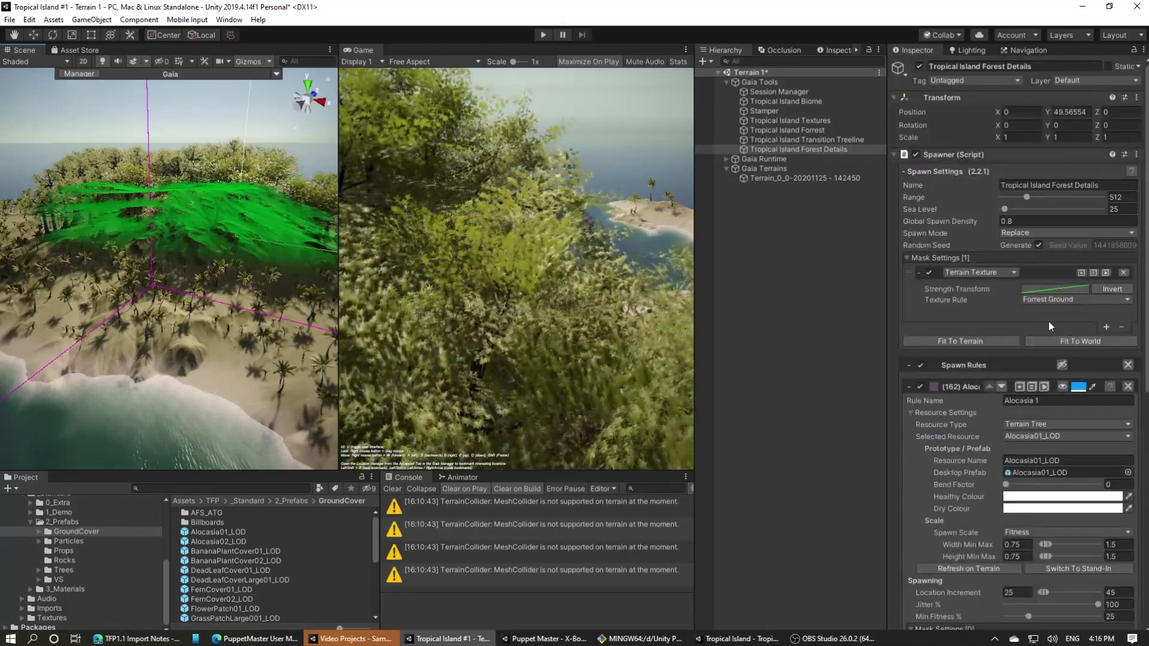
Add a second Terrain Texture mask with the Grass rule to the spawner and spawn locally.
click(1081, 273)
click(1011, 453)
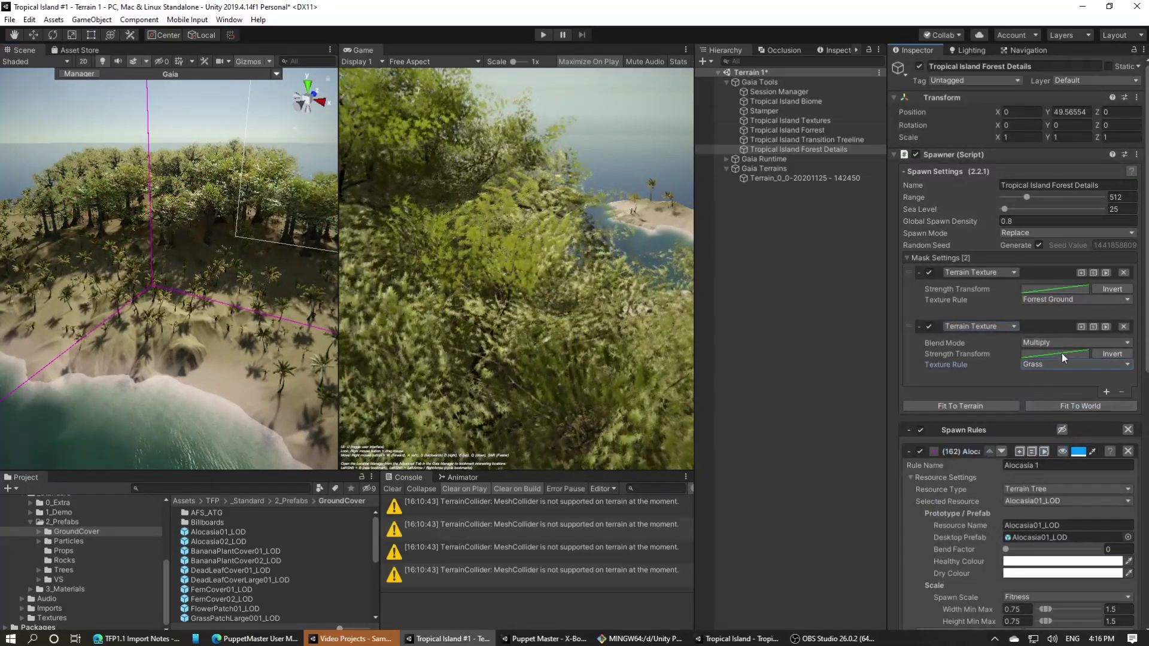
scroll(1017, 359, down, 10)
click(943, 598)
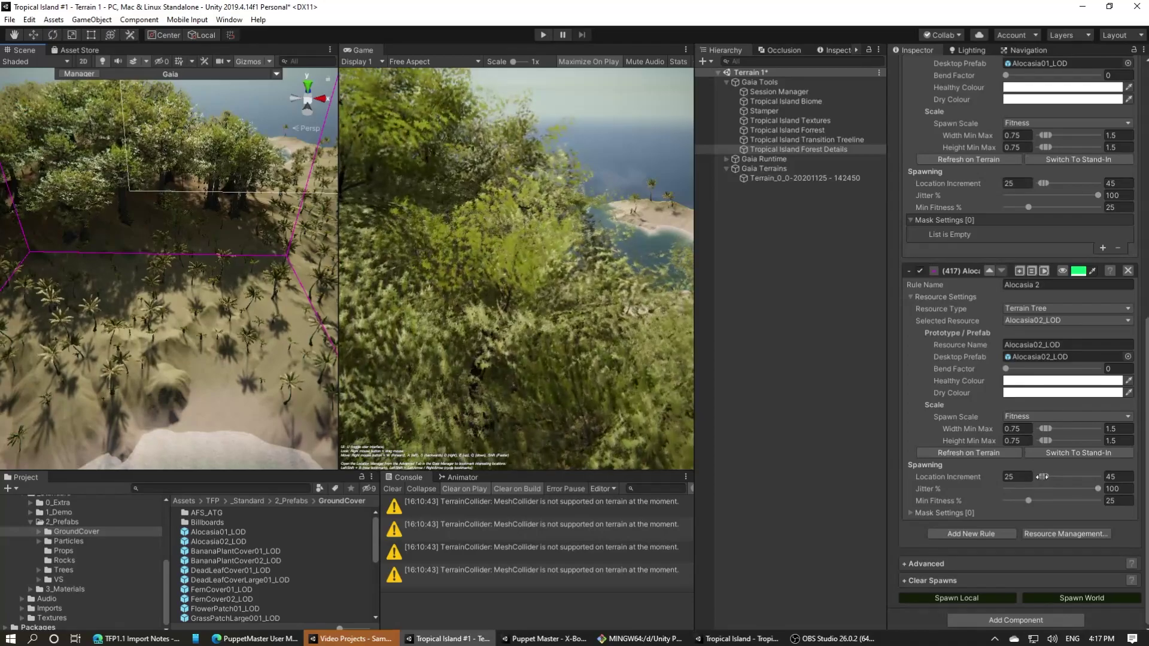
Lower Alocasia 2's location increment to about 3.9–23.9, give it a Noise Mask and look over the planting.
drag(1042, 478, 1040, 478)
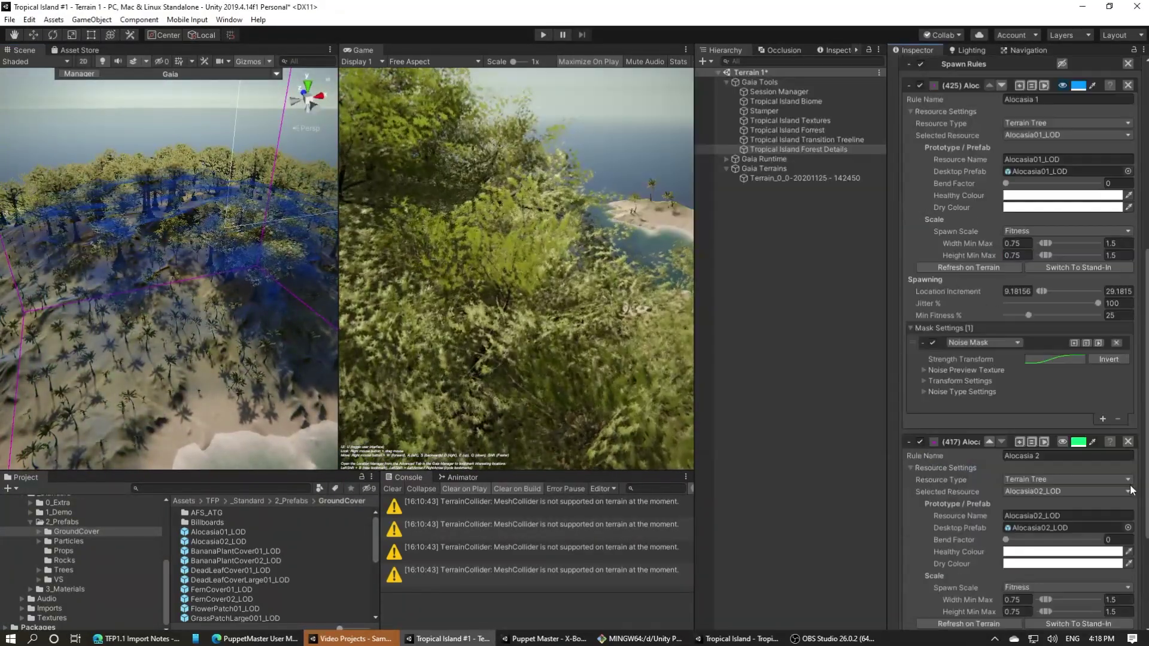
scroll(1053, 530, down, 5)
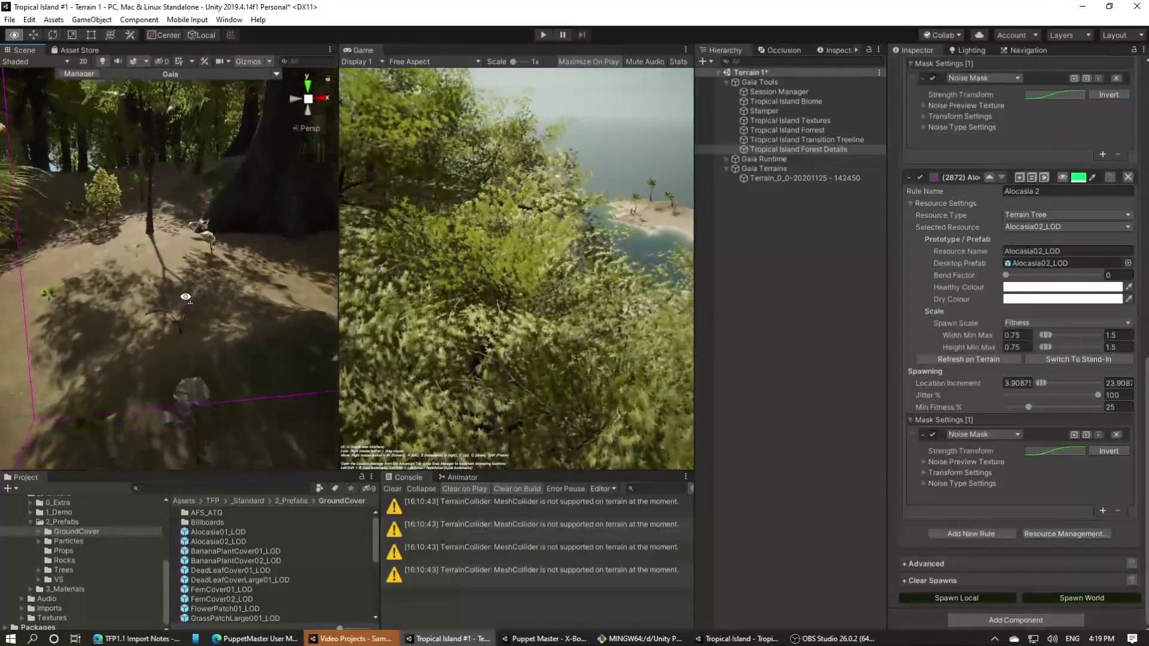
right_drag(184, 271, 239, 259)
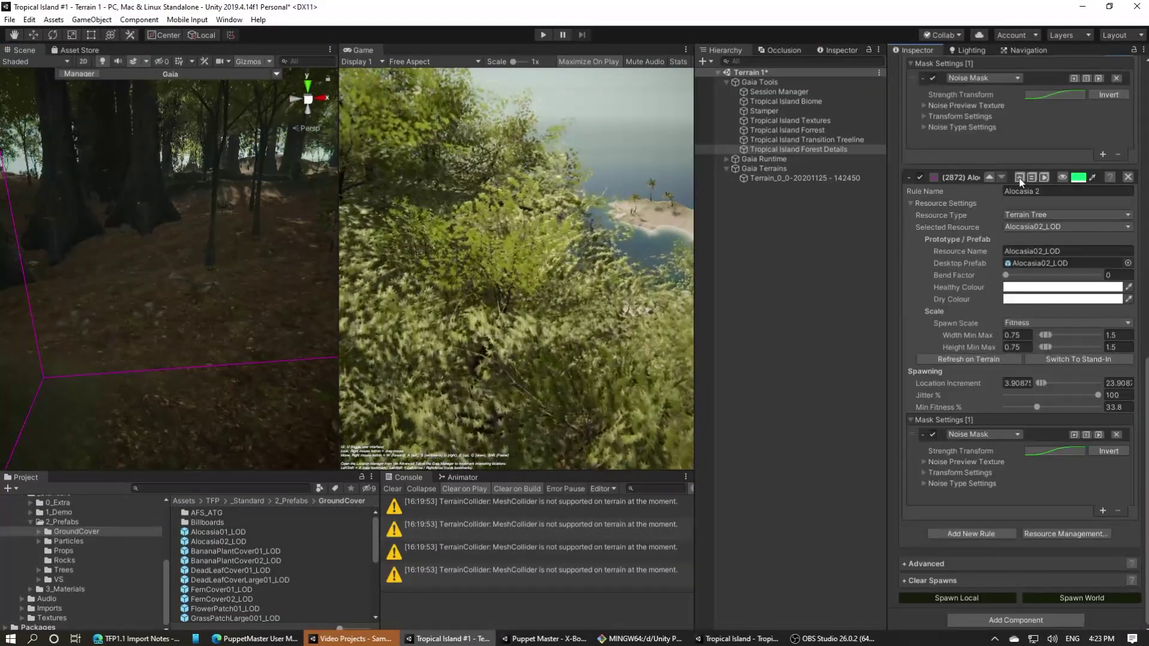
Duplicate the Alocasia 2 rule into two banana plant rules using the BananaPlantCover01_LOD and BananaPlantCover02_LOD prefabs.
click(1019, 177)
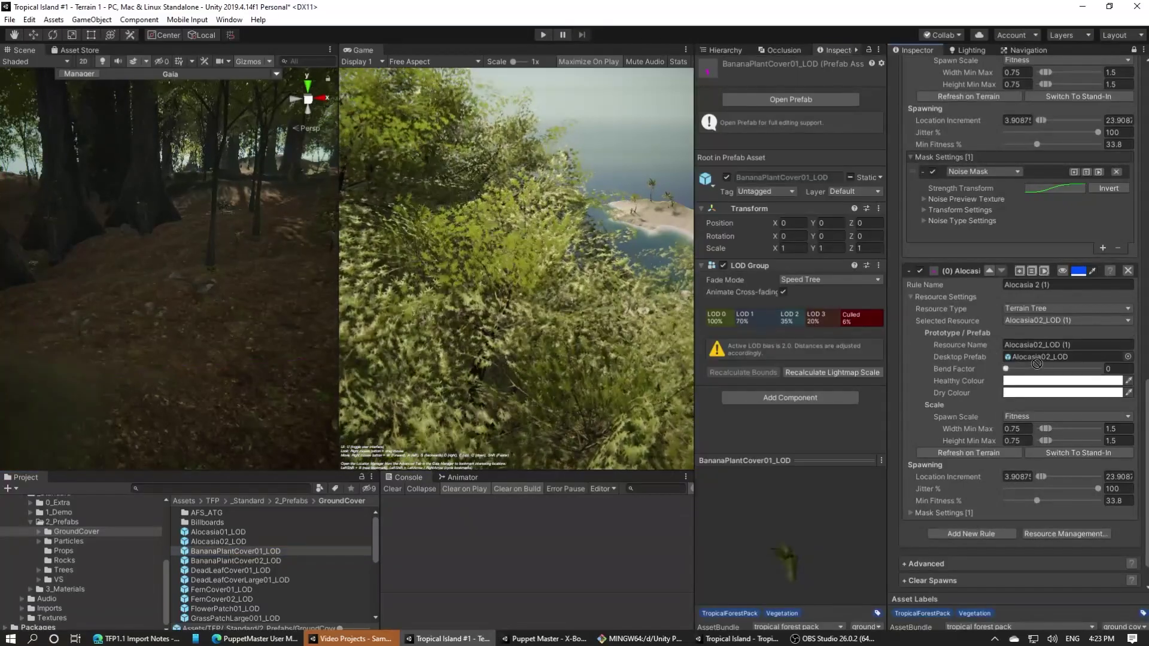
click(1019, 271)
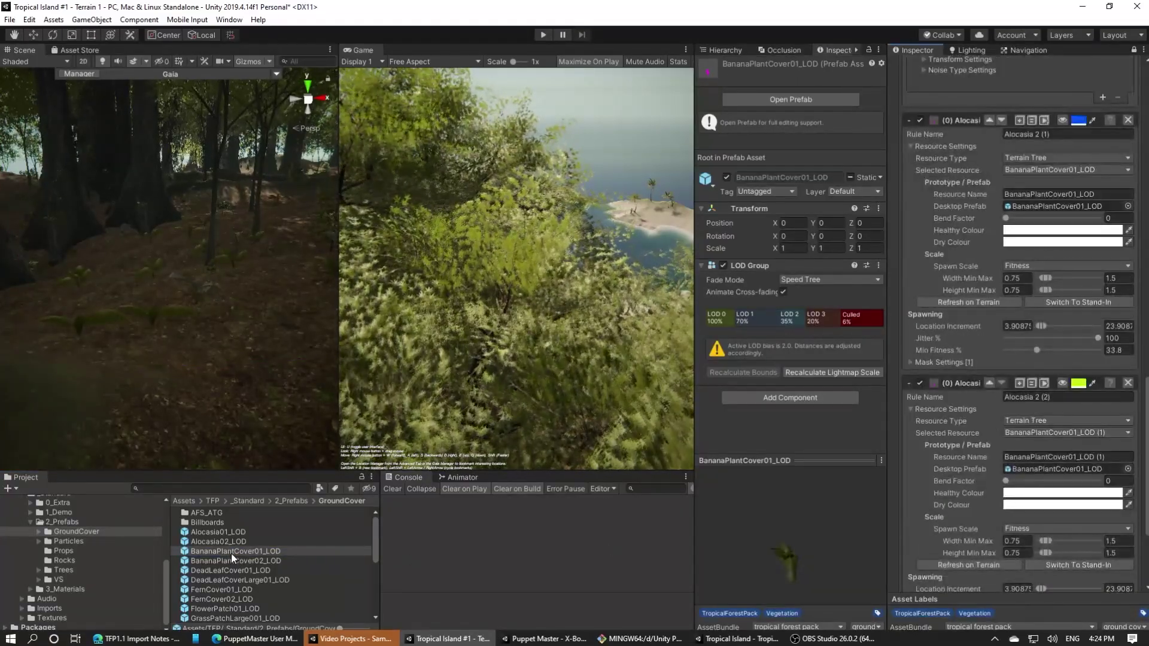
drag(1040, 470, 1040, 470)
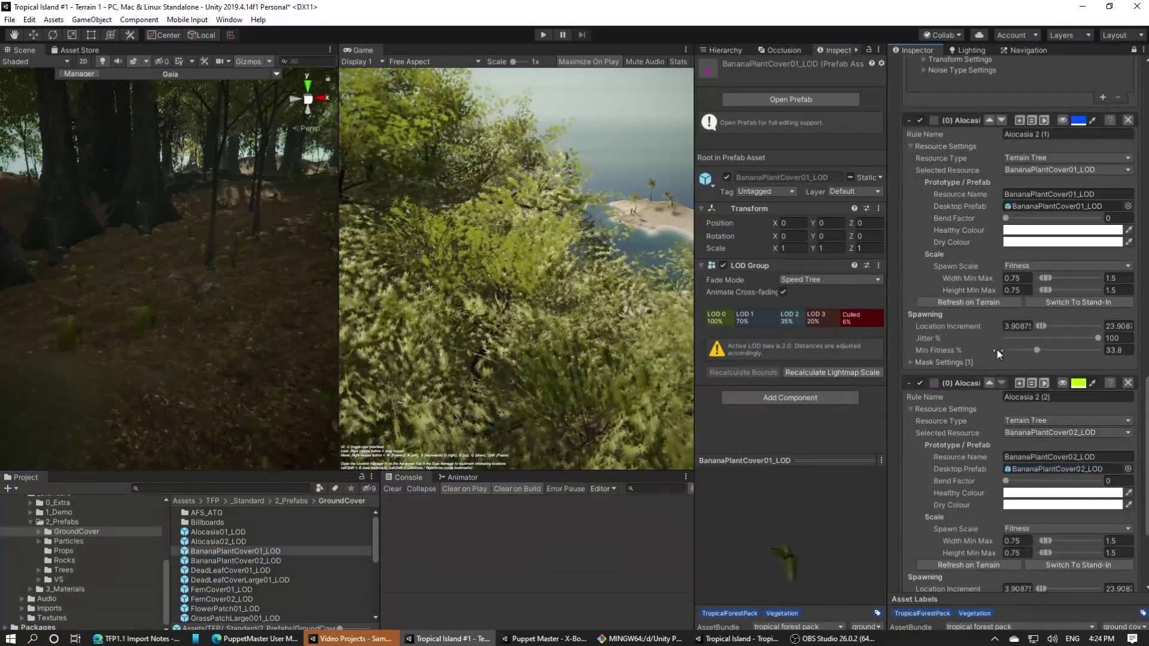
Check the noise preview texture in the first banana plant rule's Noise Mask and collapse the mask.
click(913, 364)
scroll(979, 318, down, 3)
click(924, 297)
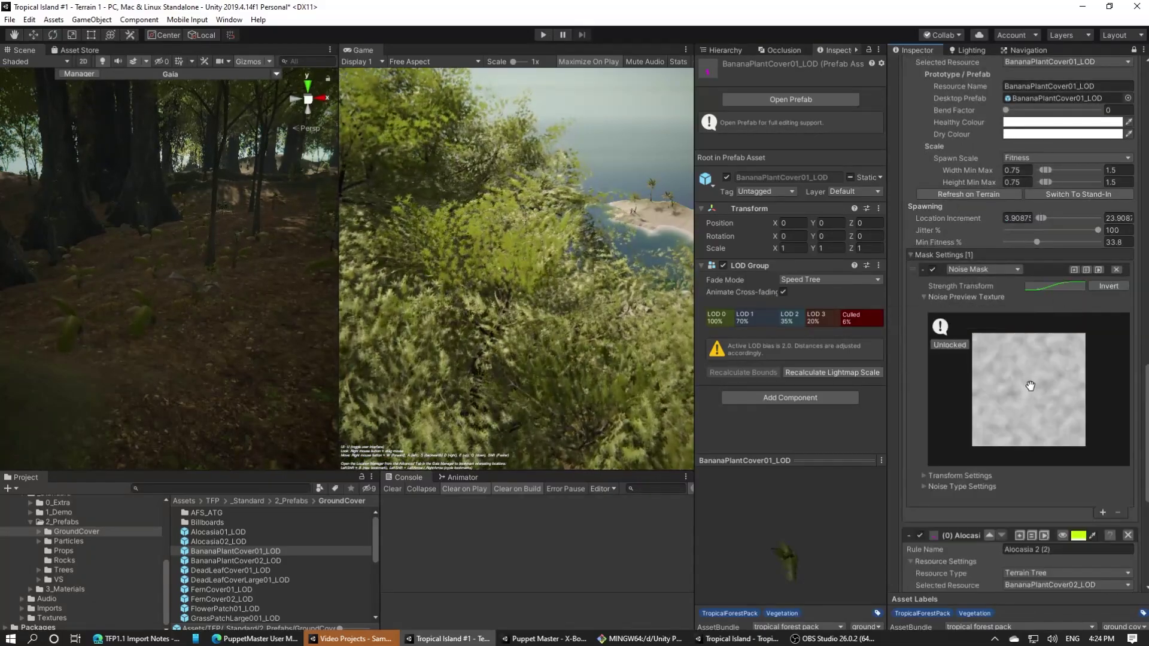
click(922, 271)
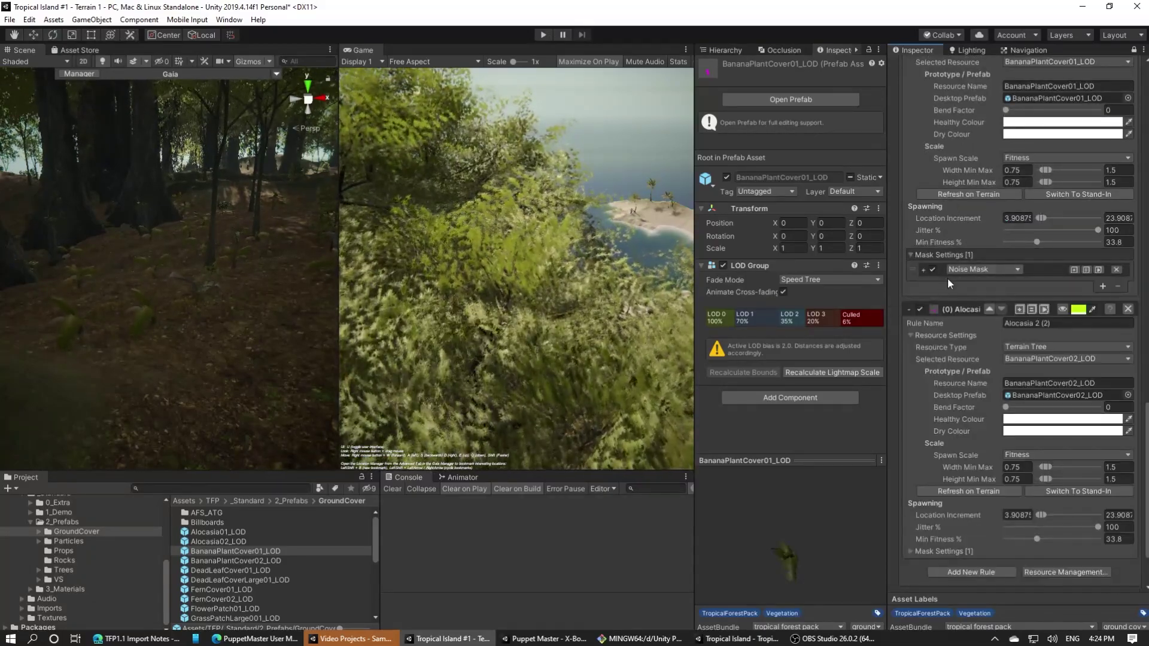
Duplicate the second banana plant rule and assign the PalmCover01_LOD prefab to the copy.
scroll(1037, 401, down, 3)
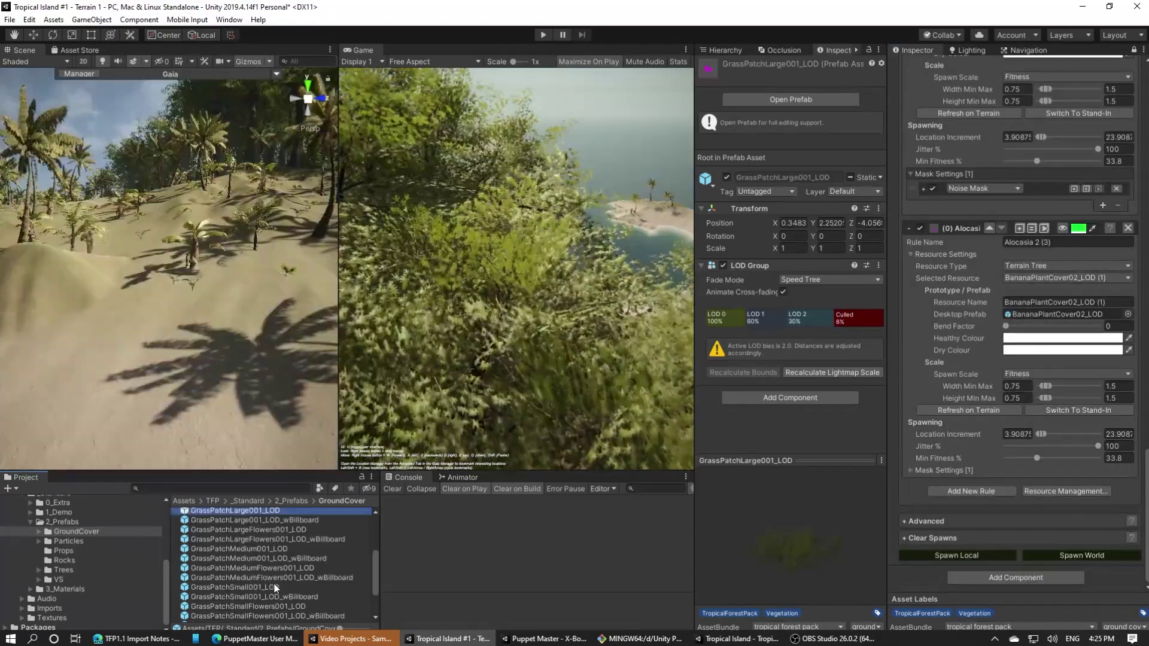
scroll(274, 583, down, 2)
drag(205, 590, 675, 537)
drag(1073, 314, 1073, 314)
Check the noise preview in the PalmCover01_LOD rule's mask and name the rule "Palm Cover 1".
click(910, 471)
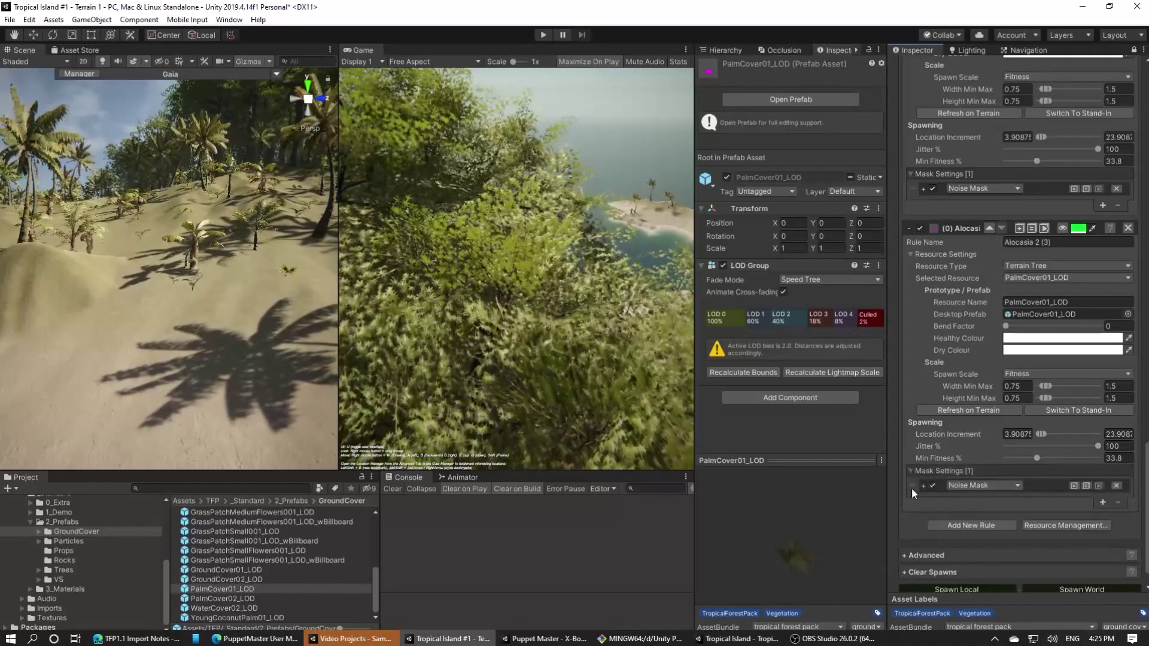
click(922, 485)
scroll(979, 515, down, 3)
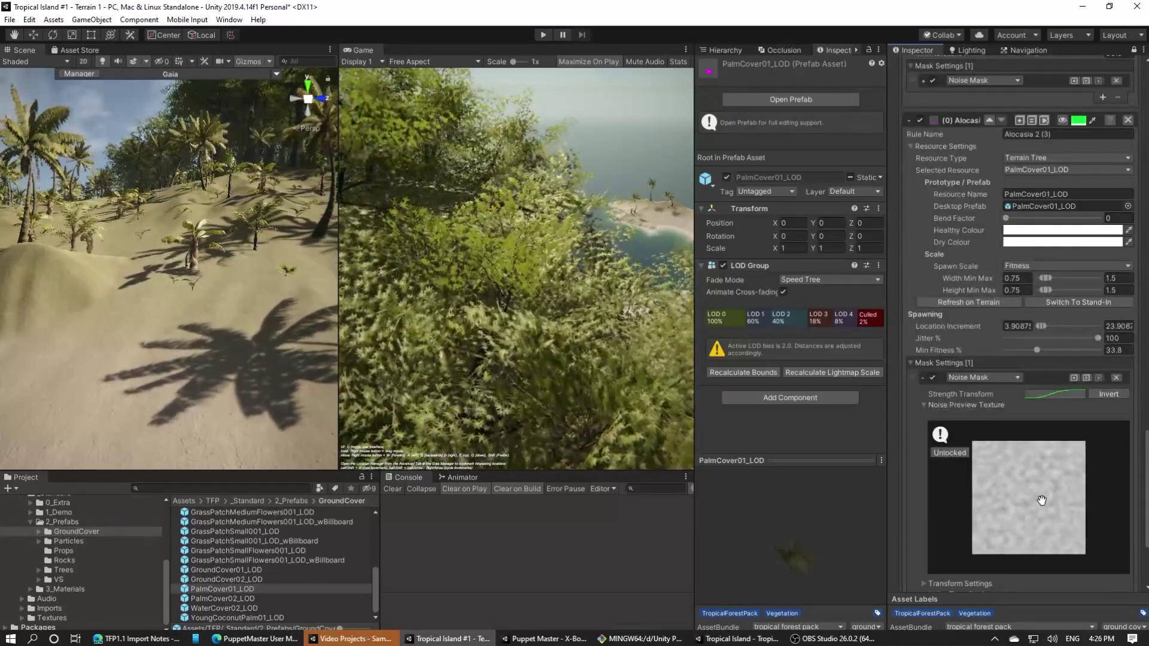
click(938, 454)
click(921, 377)
click(1048, 208)
text(Palm Cover 1)
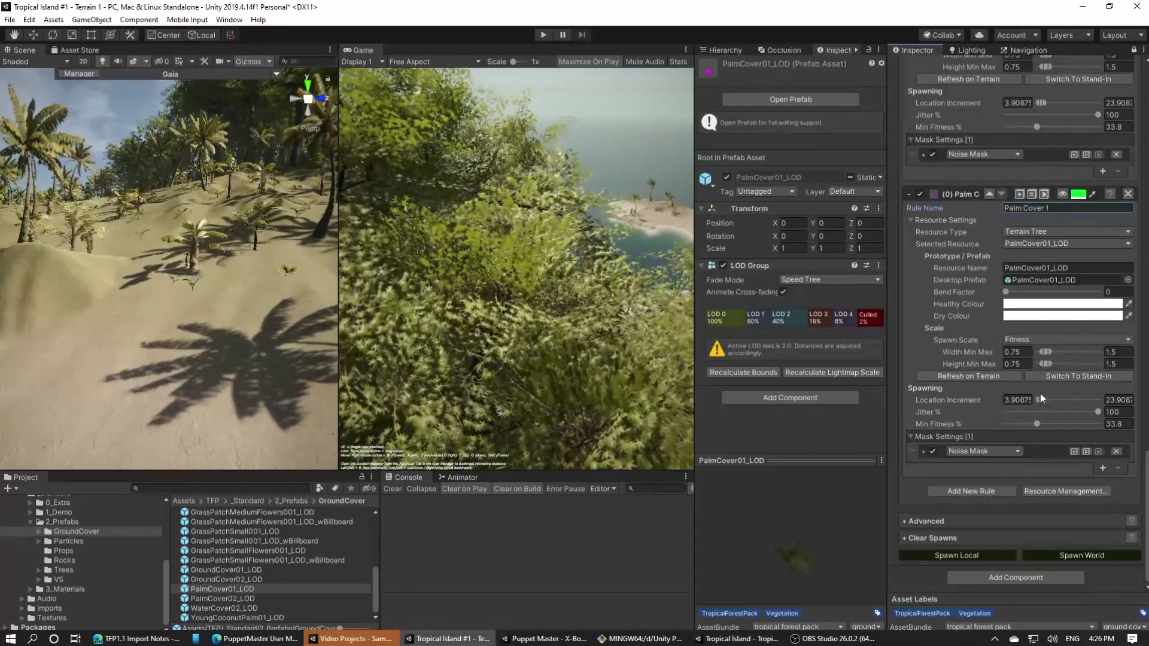
Duplicate the Palm Cover 1 rule, name the copy "Palm Cover 2" and assign the PalmCover02_LOD prefab to it.
click(1031, 194)
scroll(997, 415, down, 3)
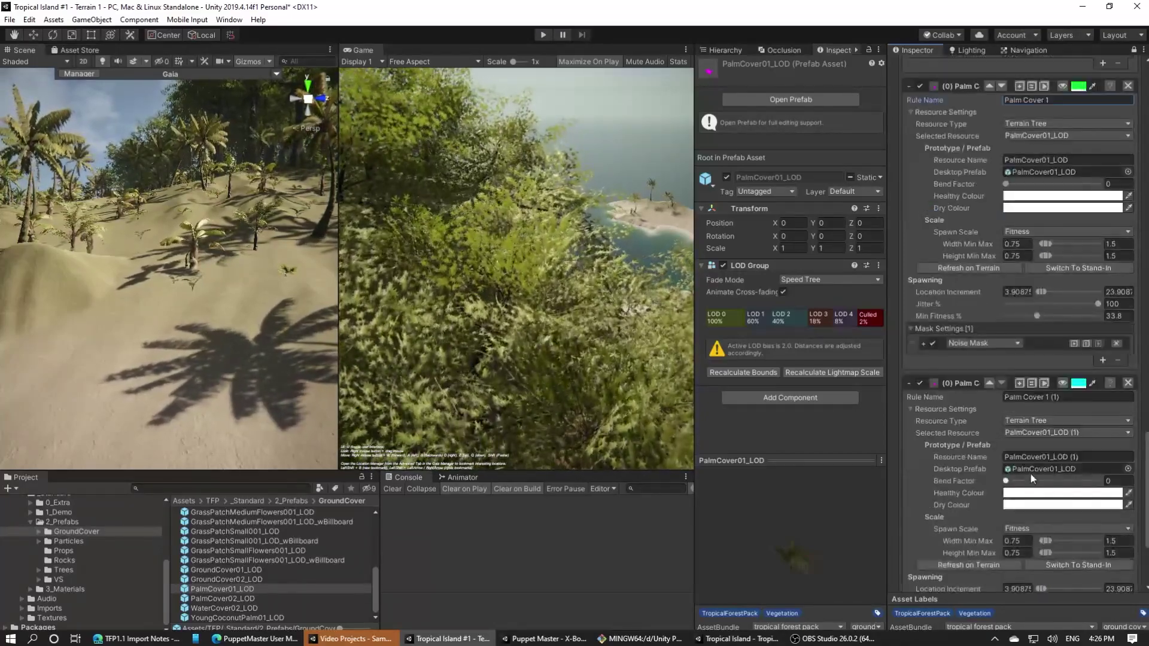
click(1098, 396)
key(BackSpace)
key(BackSpace)
key(BackSpace)
key(BackSpace)
key(BackSpace)
text(2)
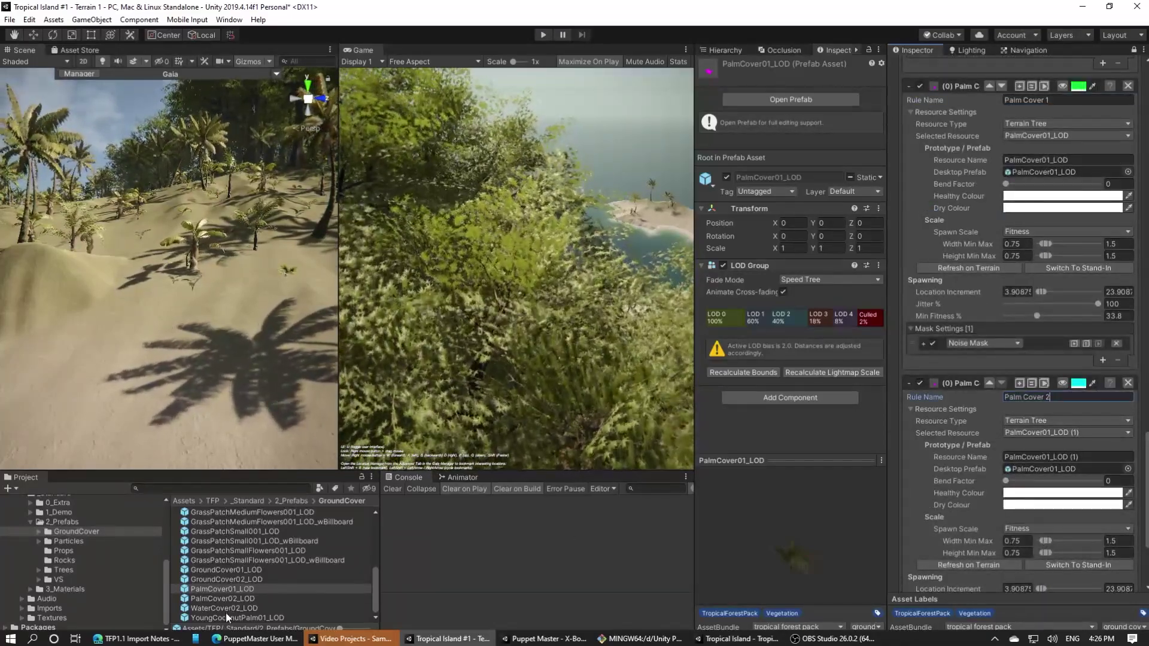
drag(228, 600, 1088, 470)
Spawn all the ground cover rules locally and move through the planted forest in play mode.
scroll(964, 521, down, 5)
click(944, 553)
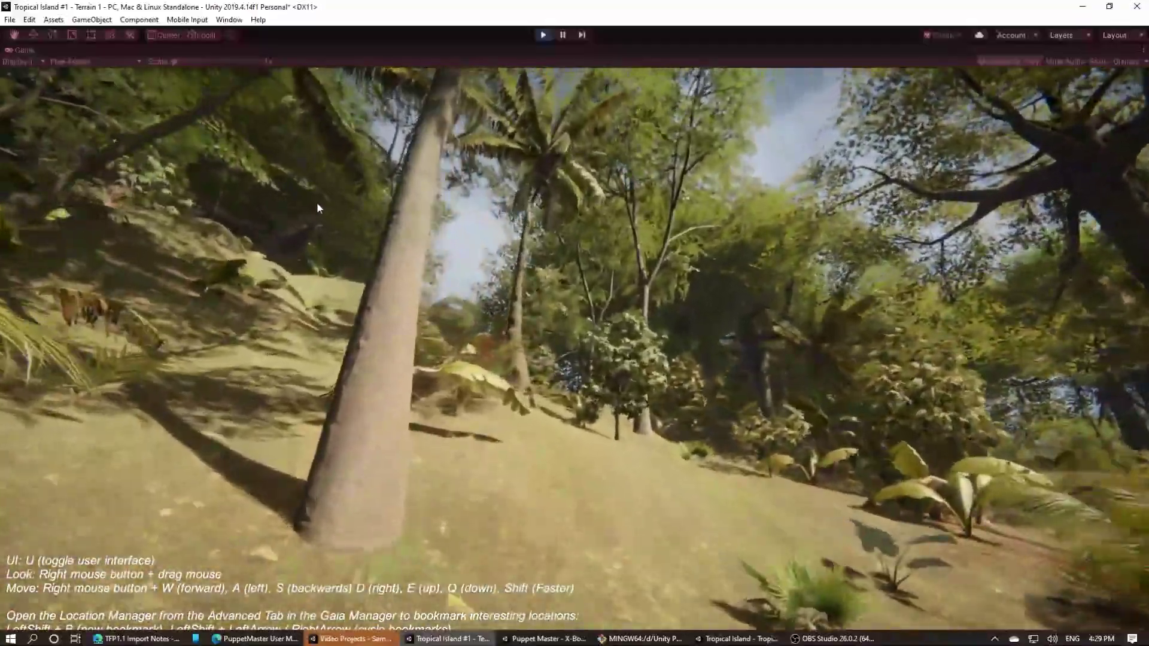
key(w)
right_drag(317, 203, 222, 191)
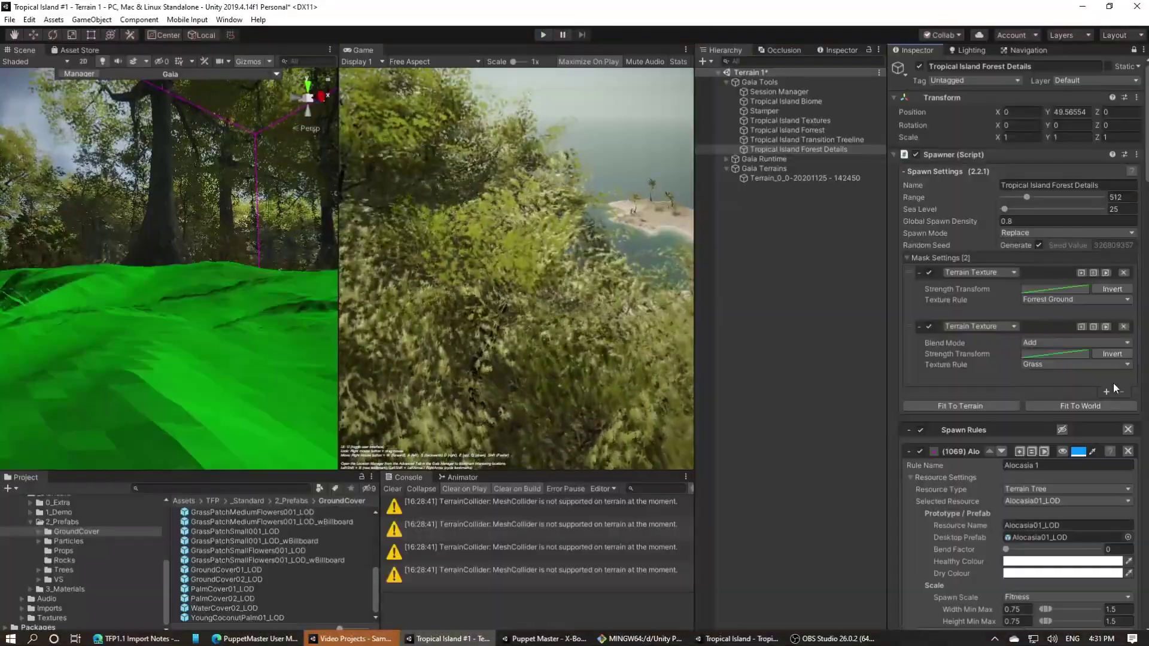
Add a Collision Mask with two respected collisions to the Tropical Island Forest Details spawner, spawn locally and inspect the planted terrain.
click(1113, 383)
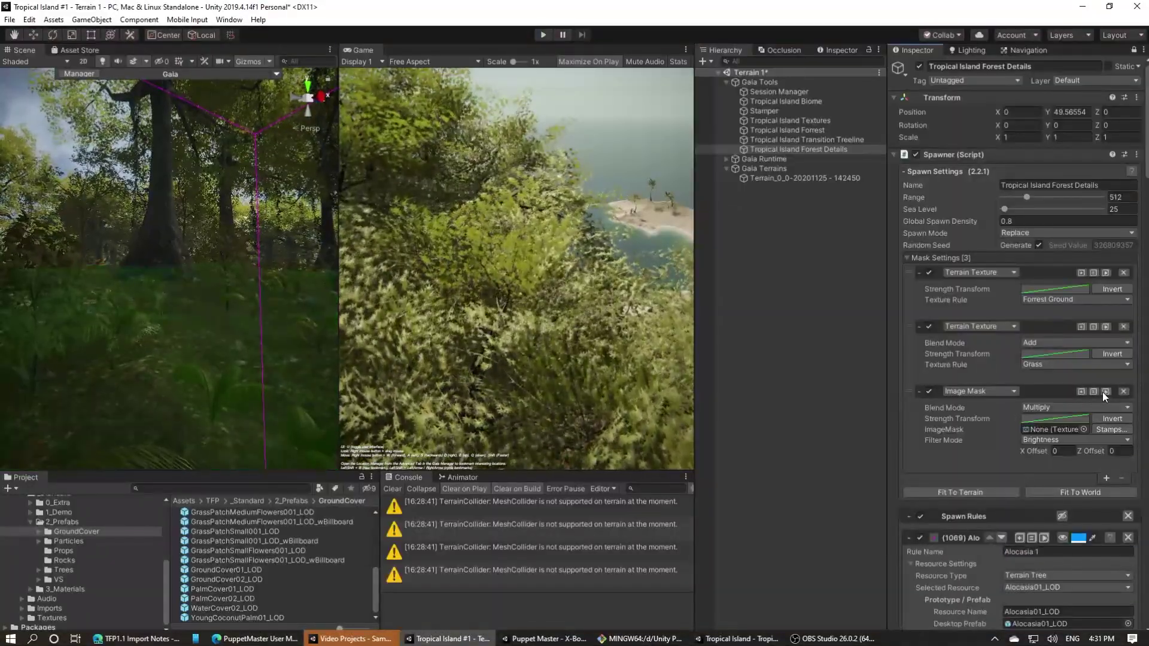
click(1016, 392)
click(1011, 333)
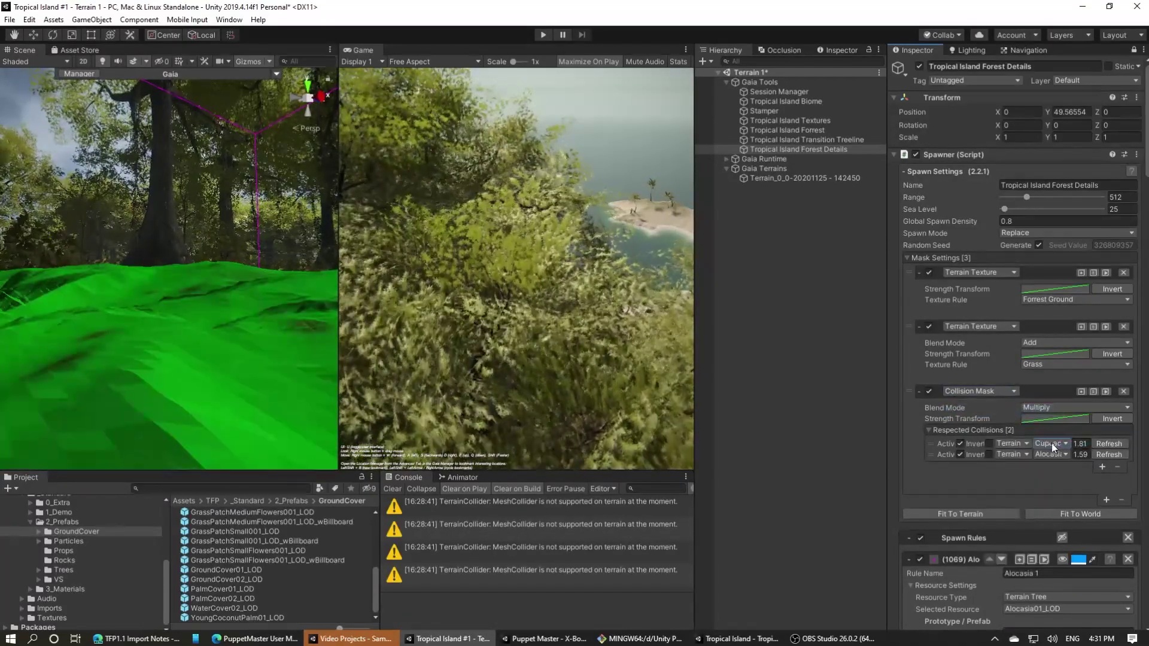
click(1051, 454)
click(1048, 424)
click(956, 623)
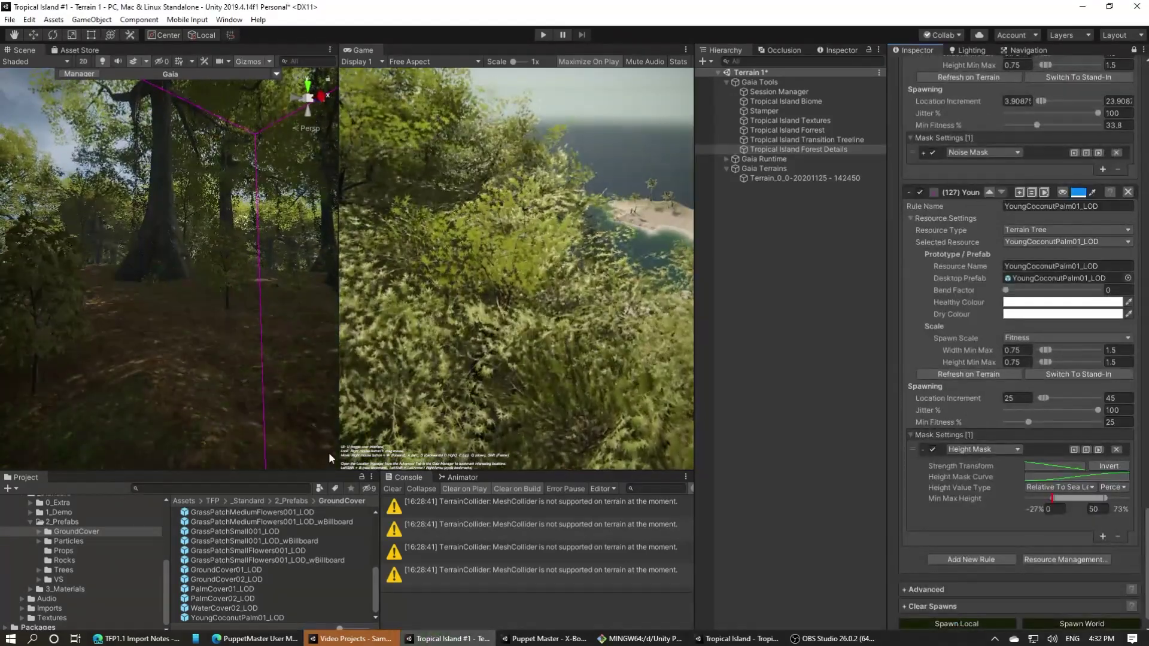
right_drag(239, 378, 708, 444)
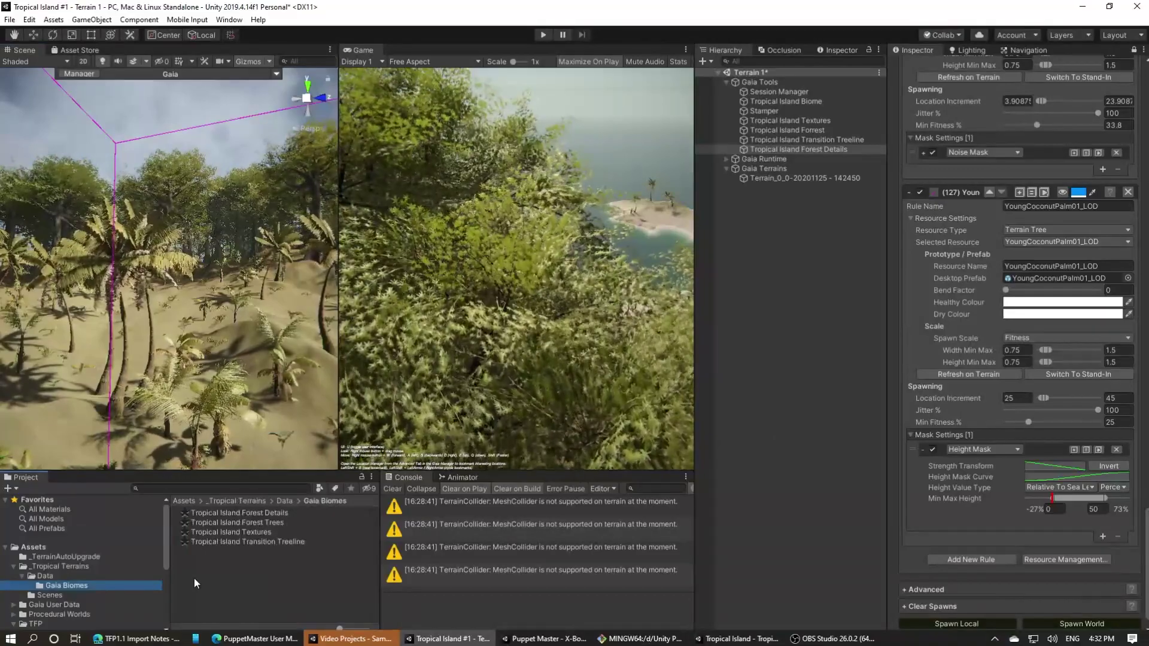
Create a new Gaia spawner settings asset in the Gaia Biomes folder and name it "Tropical Forest Grasses".
right_click(209, 569)
mouse_move(299, 272)
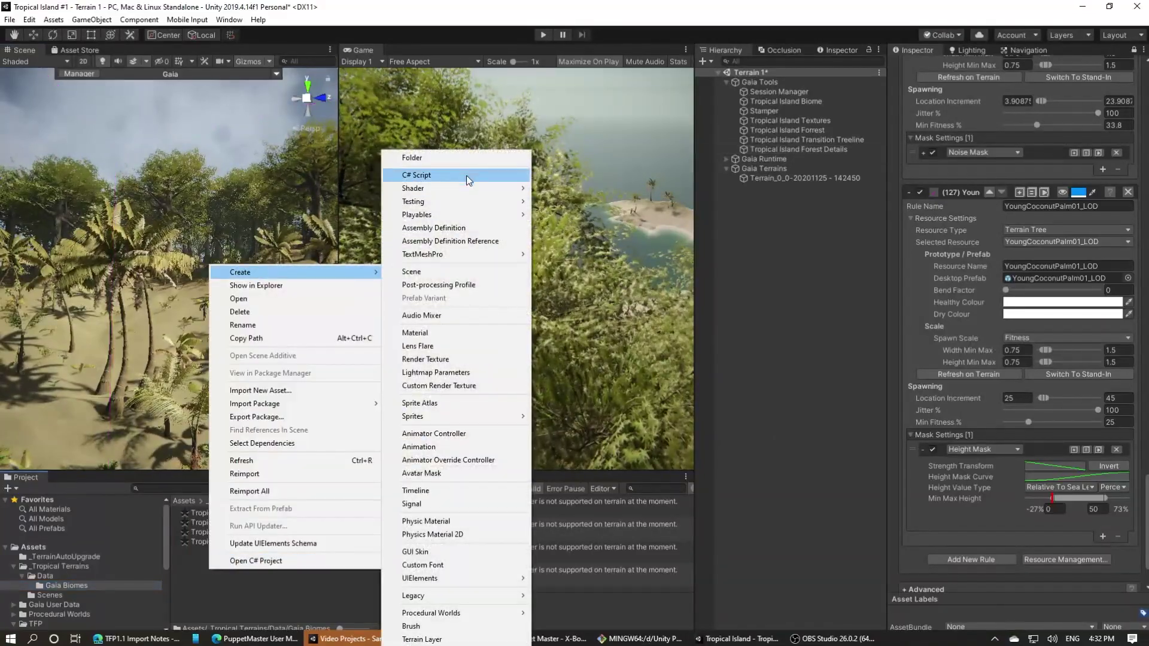
mouse_move(452, 616)
mouse_move(575, 613)
click(673, 529)
text(Tro)
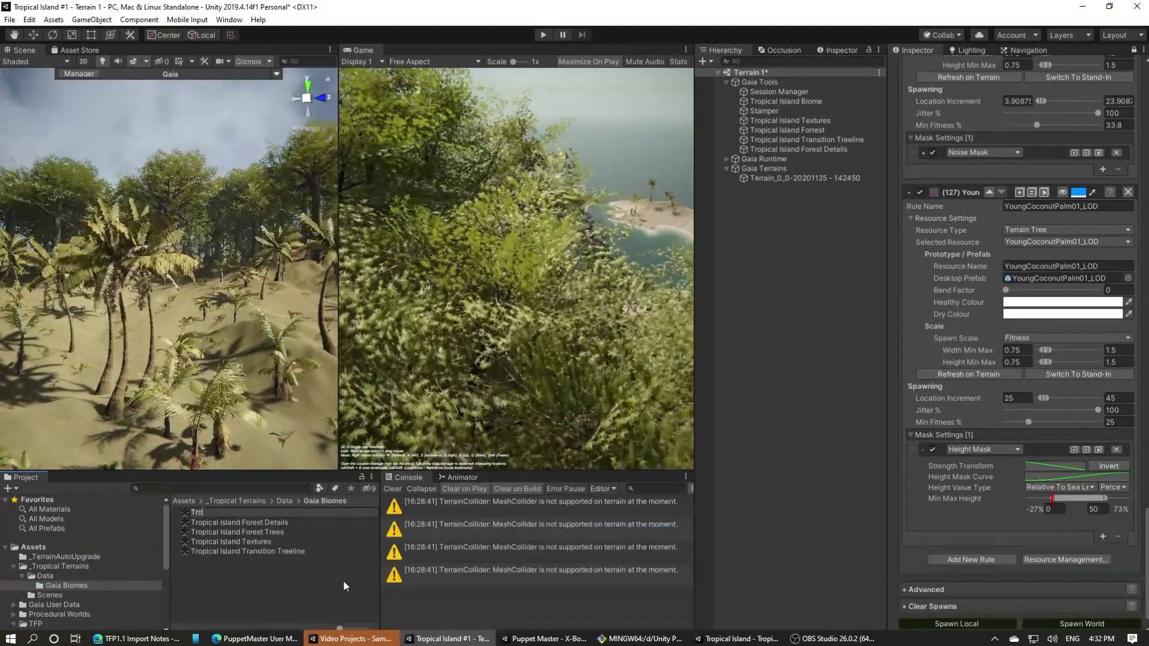
text(pical Forest )
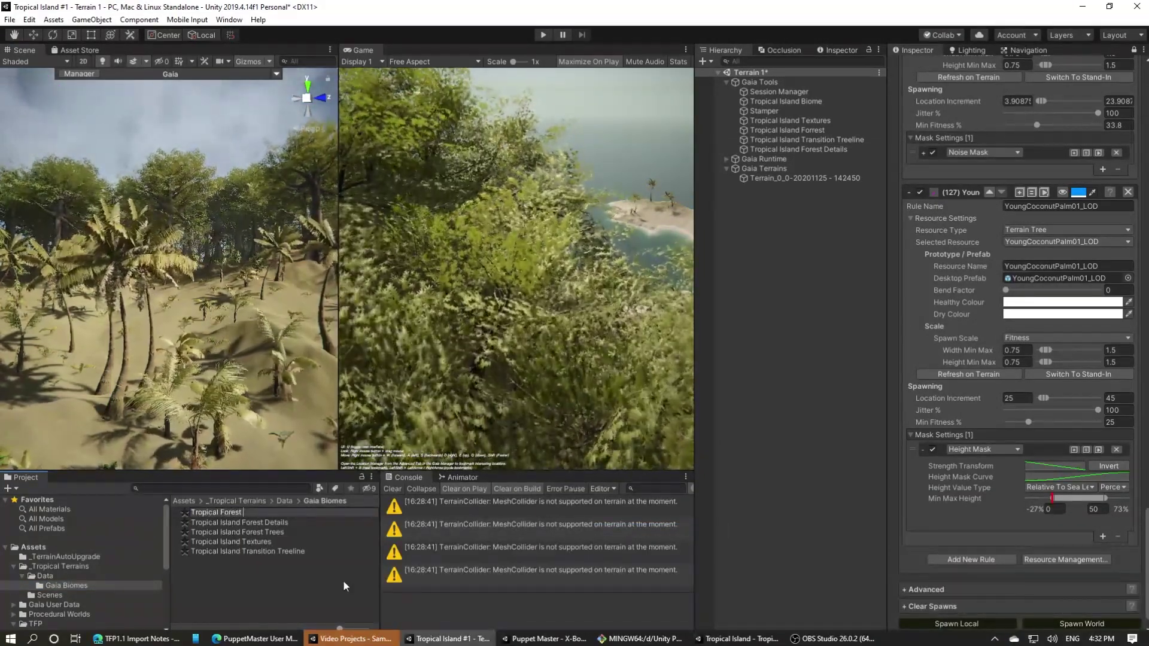
text(Frasses)
key(Return)
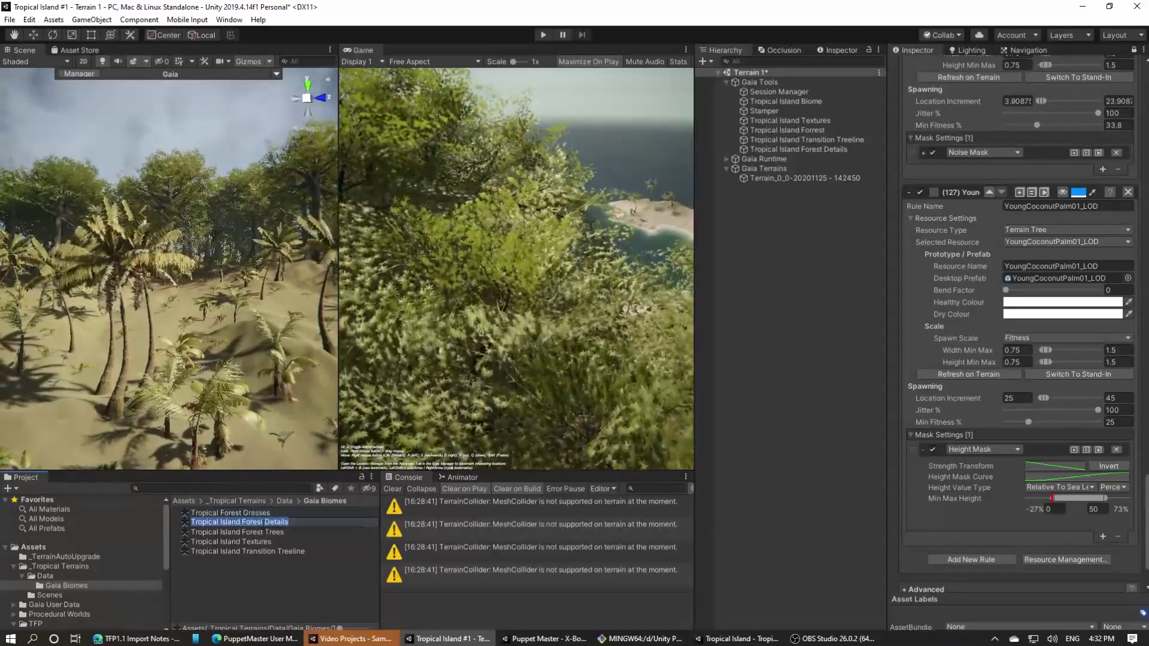
Rename the Tropical Island Forest Details asset as "Tropical Island Transition Details".
text(Transition and Bea)
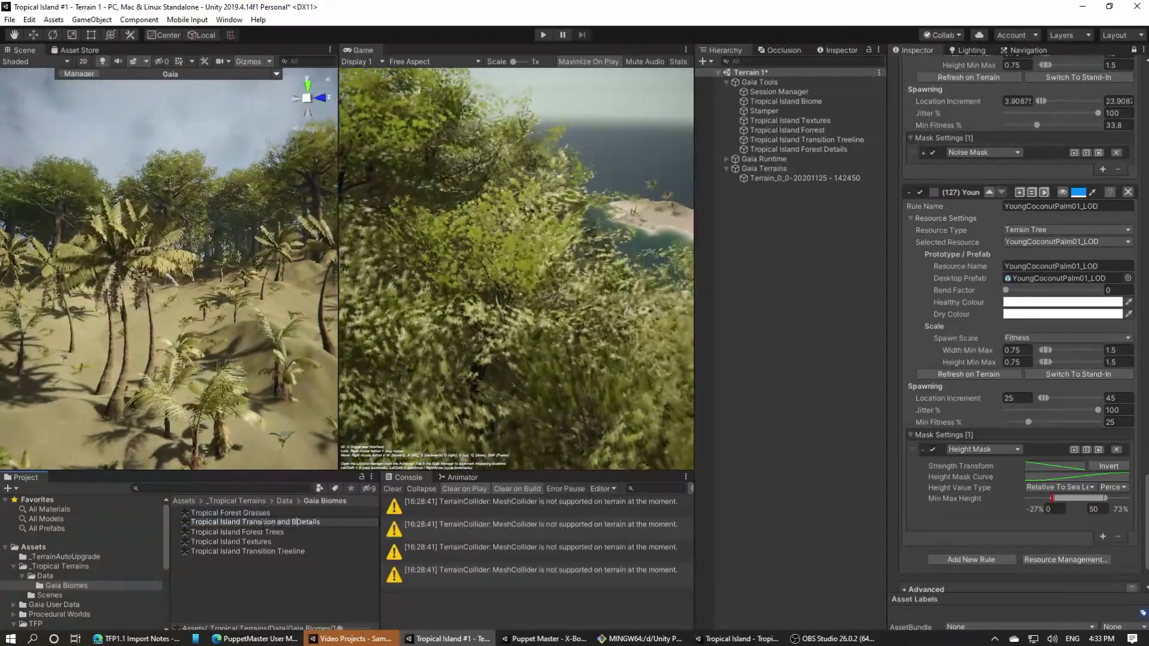
key(BackSpace)
key(BackSpace)
key(BackSpace)
key(BackSpace)
key(BackSpace)
key(BackSpace)
key(BackSpace)
key(Return)
Create the Tropical Forest Grasses spawner in the scene and add it to the Tropical Island Biome's spawner list.
click(247, 513)
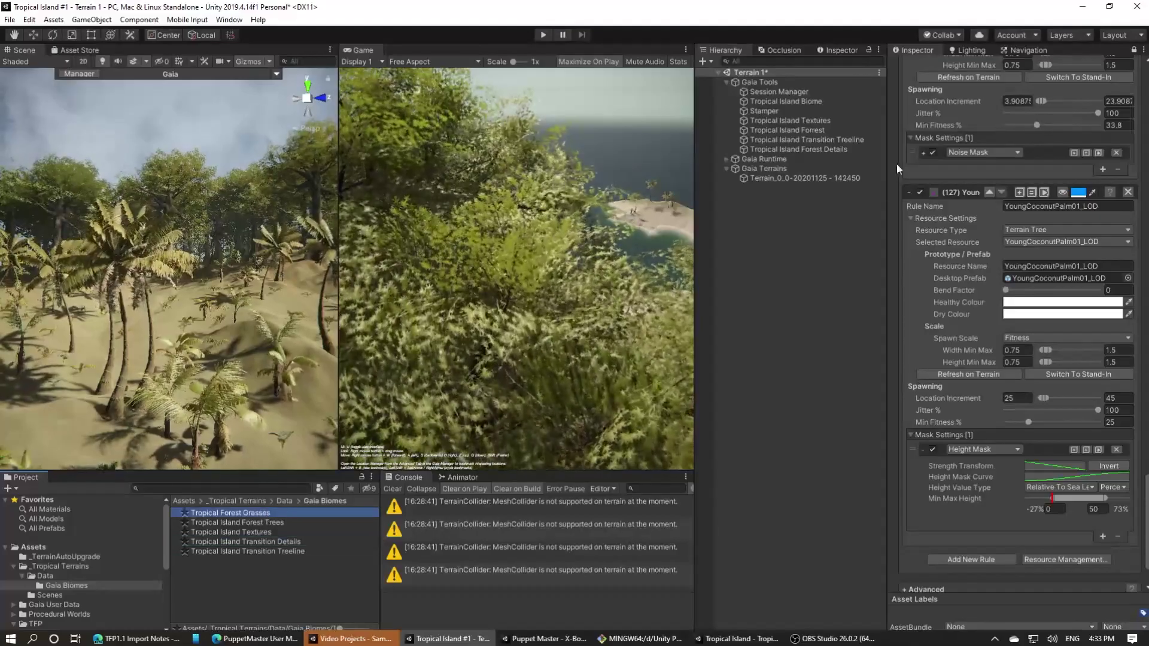
click(1133, 50)
click(983, 137)
click(786, 101)
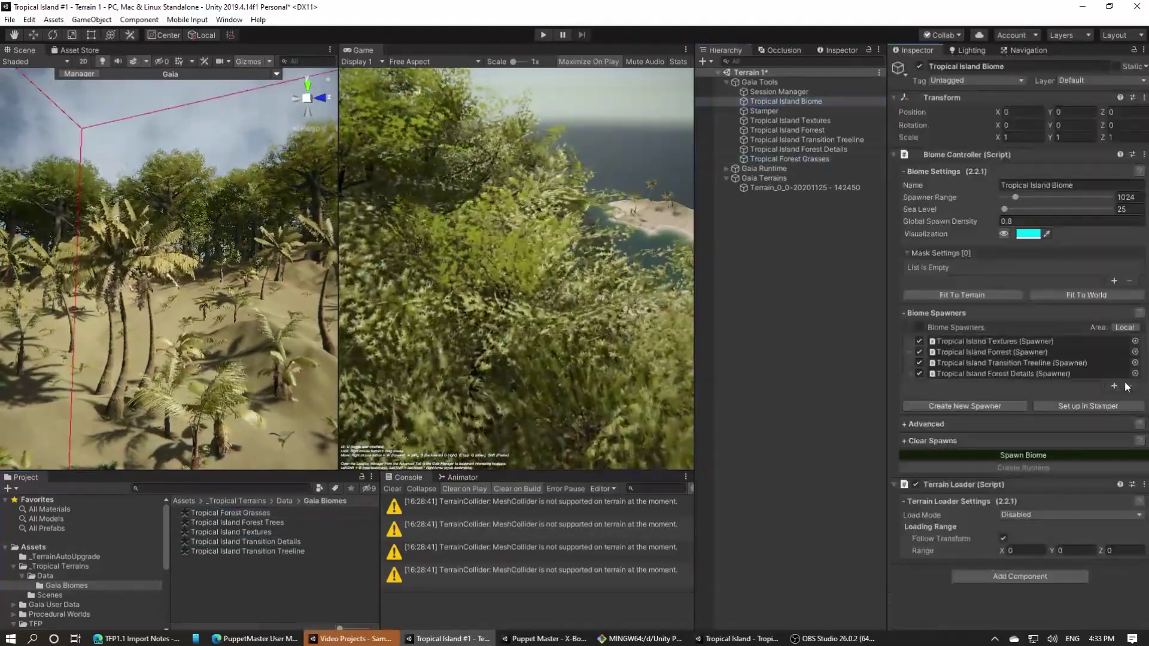
click(1114, 386)
drag(790, 159, 996, 382)
Add a Terrain Texture mask with the Grass texture rule to the Tropical Forest Grasses spawner.
click(790, 159)
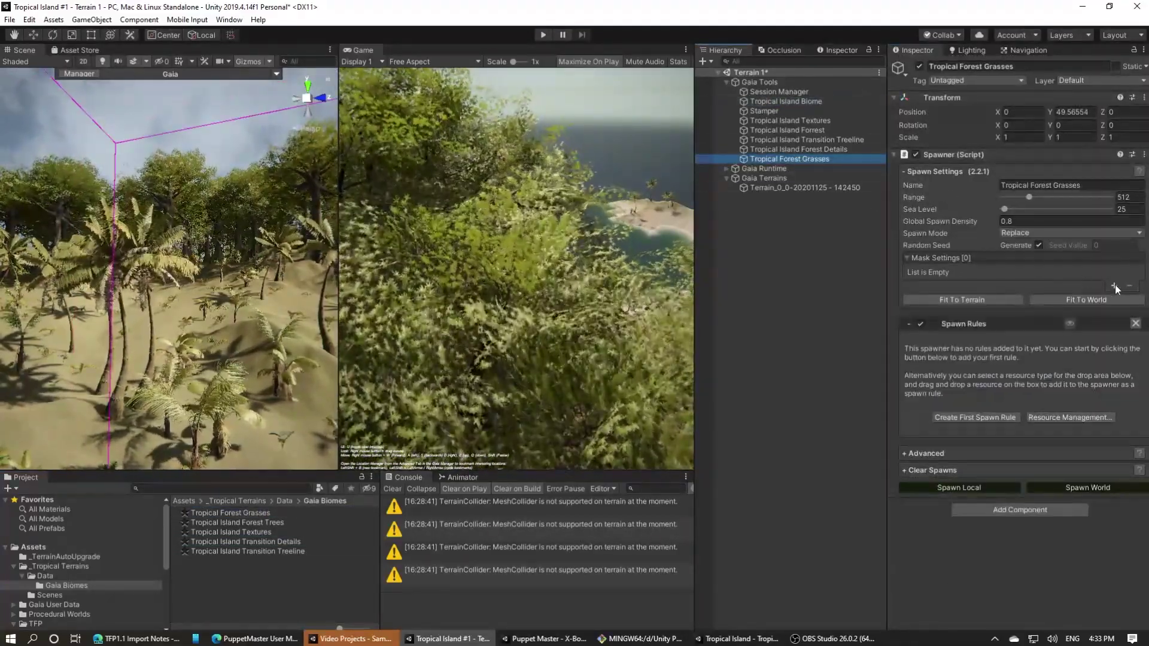
click(1115, 283)
click(1013, 273)
click(993, 396)
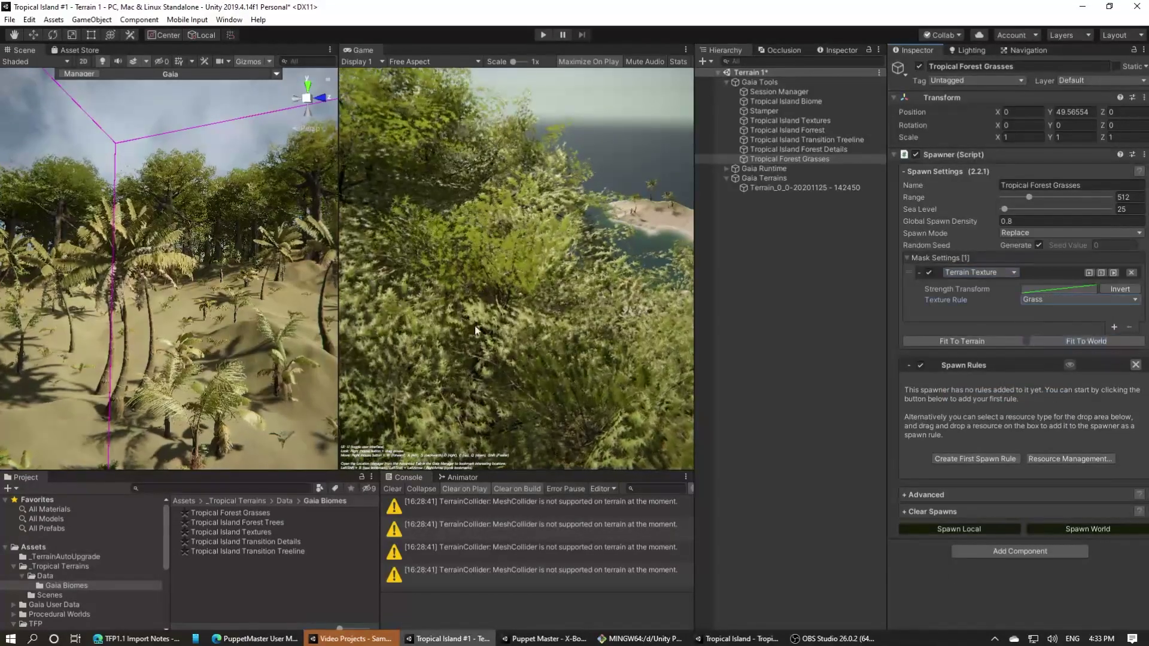
Create the grasses spawner's first spawn rule and preview its coverage across the island.
click(975, 458)
click(1063, 387)
key(s)
right_drag(174, 359, 336, 468)
alt+drag(338, 469, 97, 585)
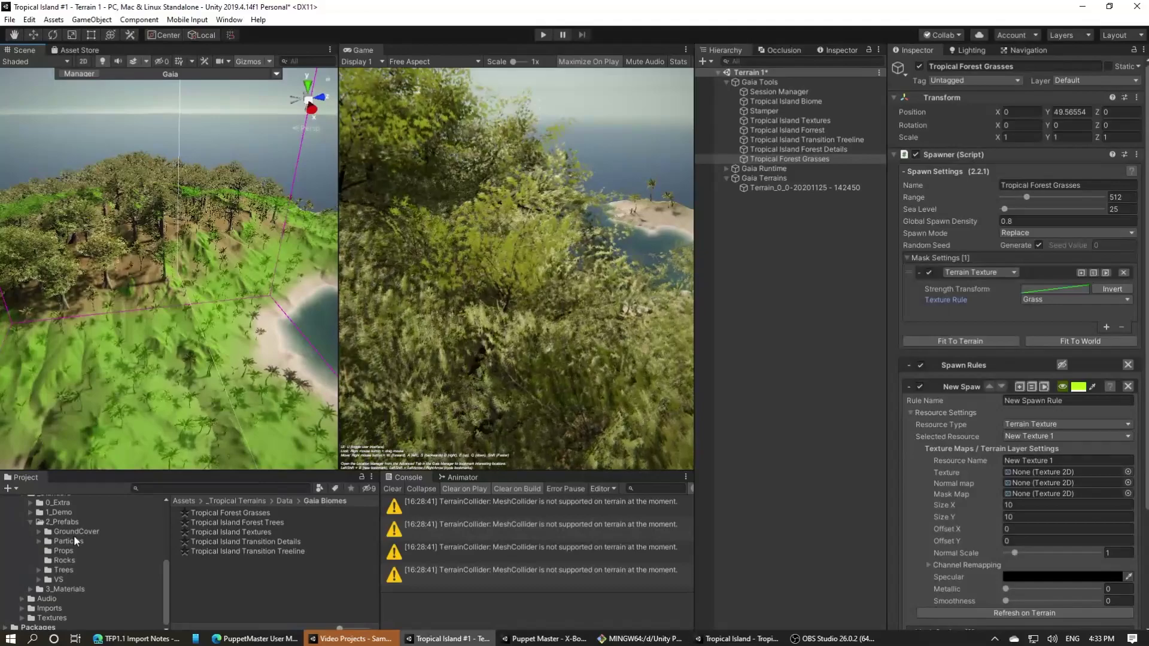
Browse the GroundCover prefabs for grass patches and set the new spawn rule's resource type to Game Object.
click(72, 531)
scroll(258, 569, up, 3)
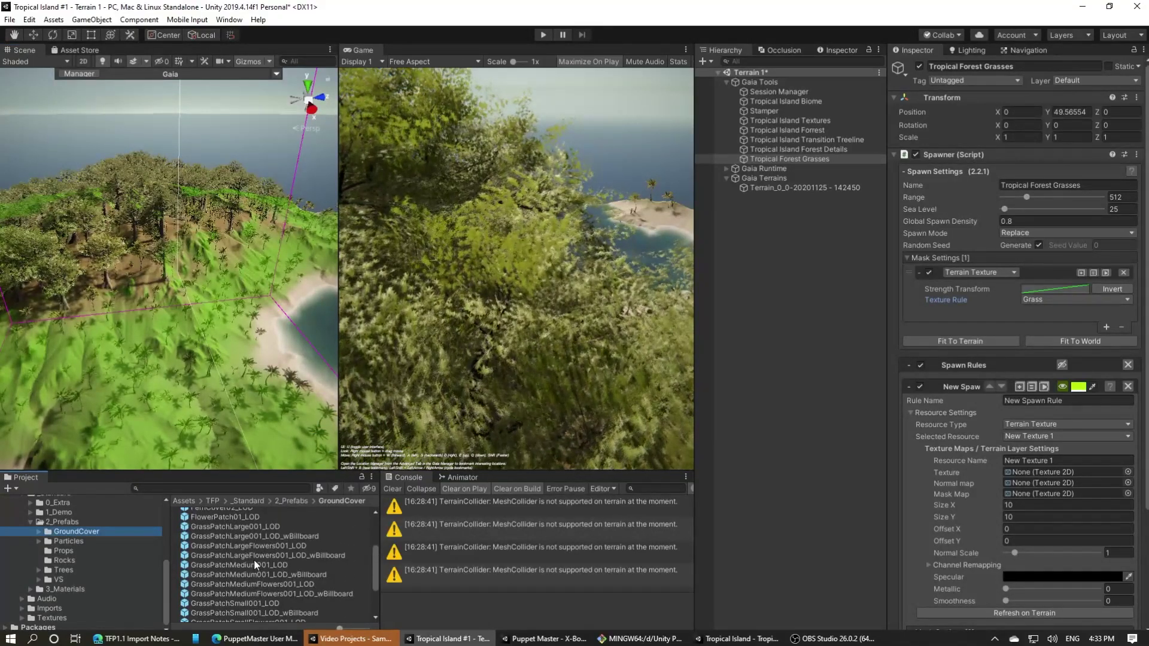
scroll(254, 559, up, 2)
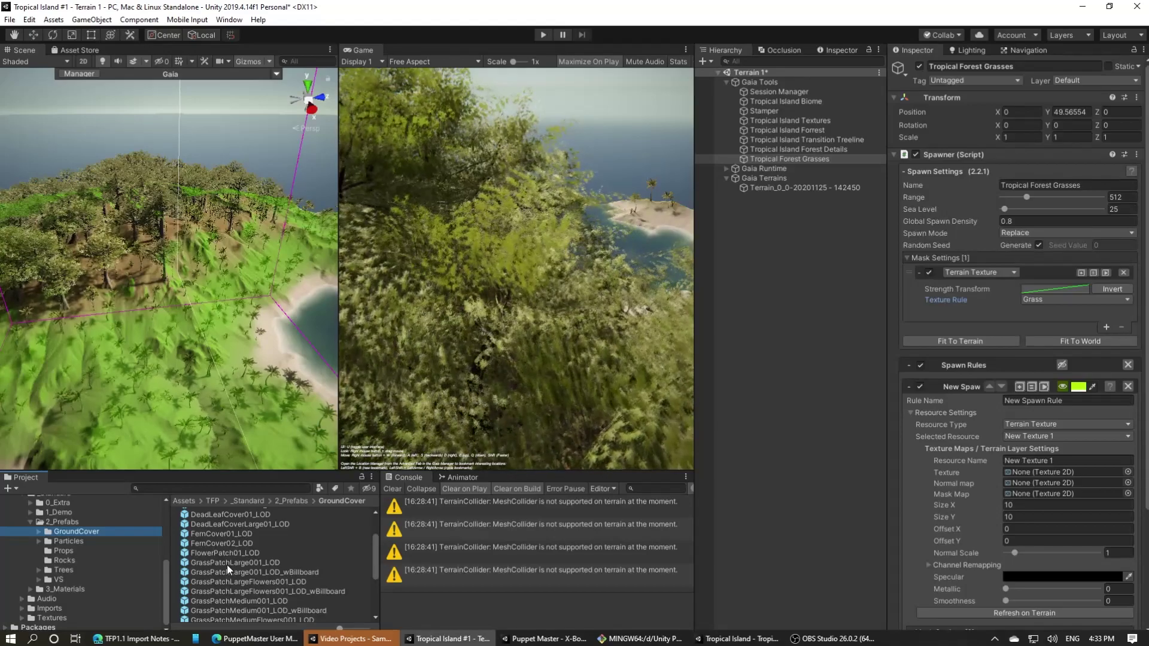
scroll(957, 502, down, 3)
click(1053, 315)
click(1058, 356)
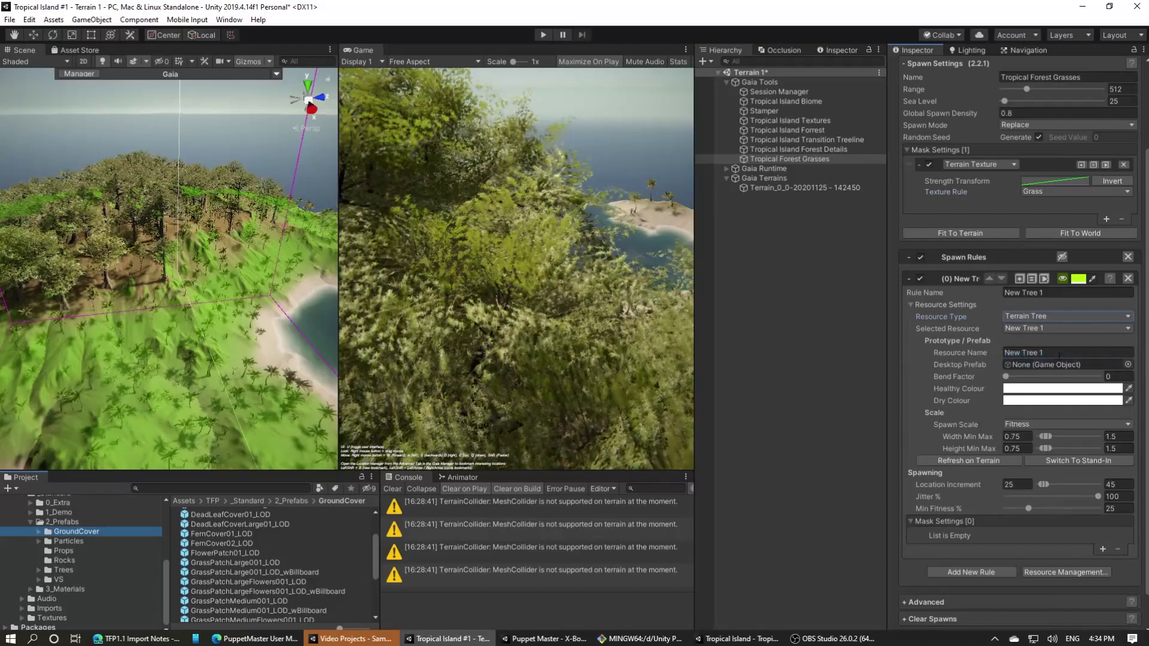
click(1056, 316)
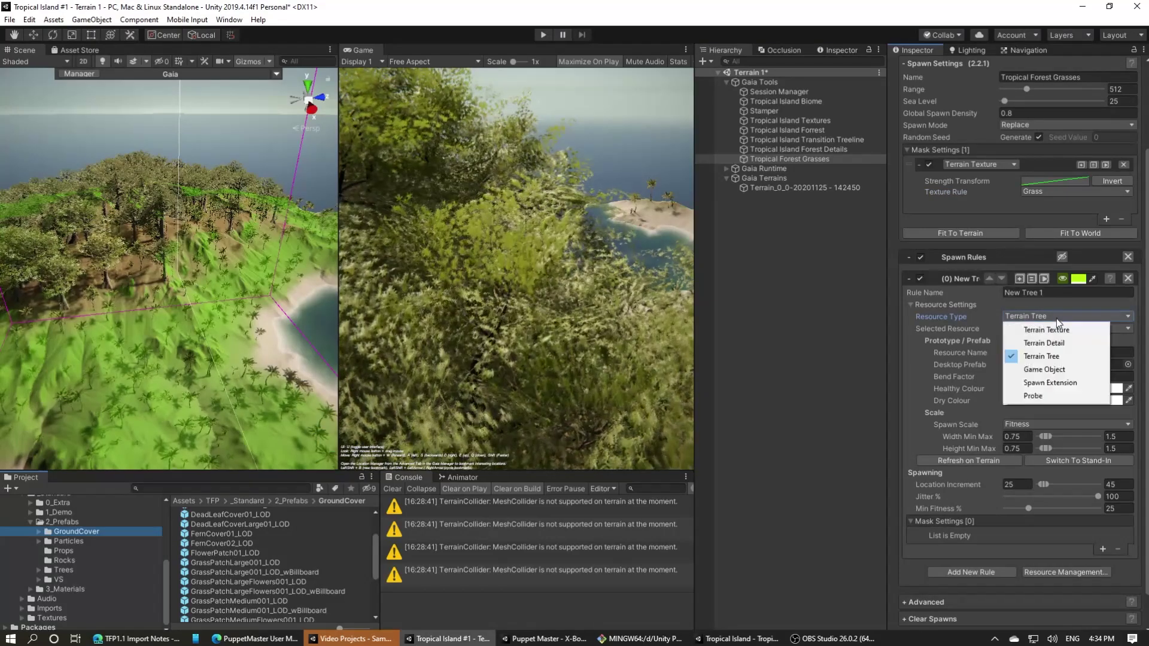
click(1054, 369)
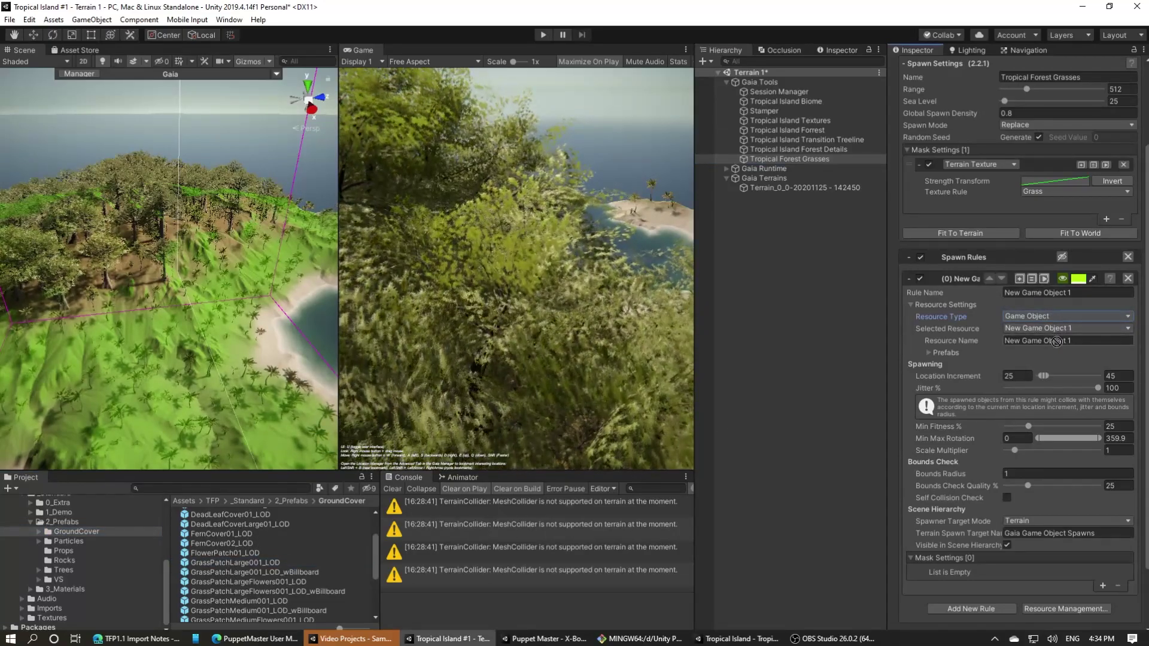
Add a prefab instance using GrassPatchLarge001_LOD and name the resource "Grass Patches".
click(929, 353)
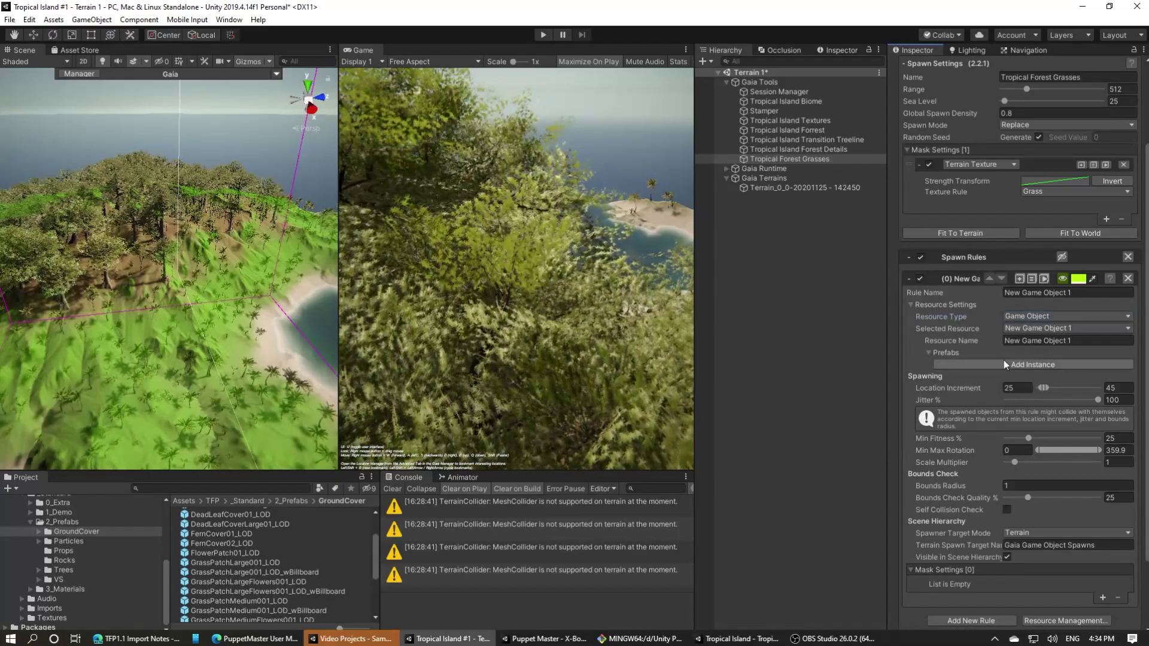
click(1018, 363)
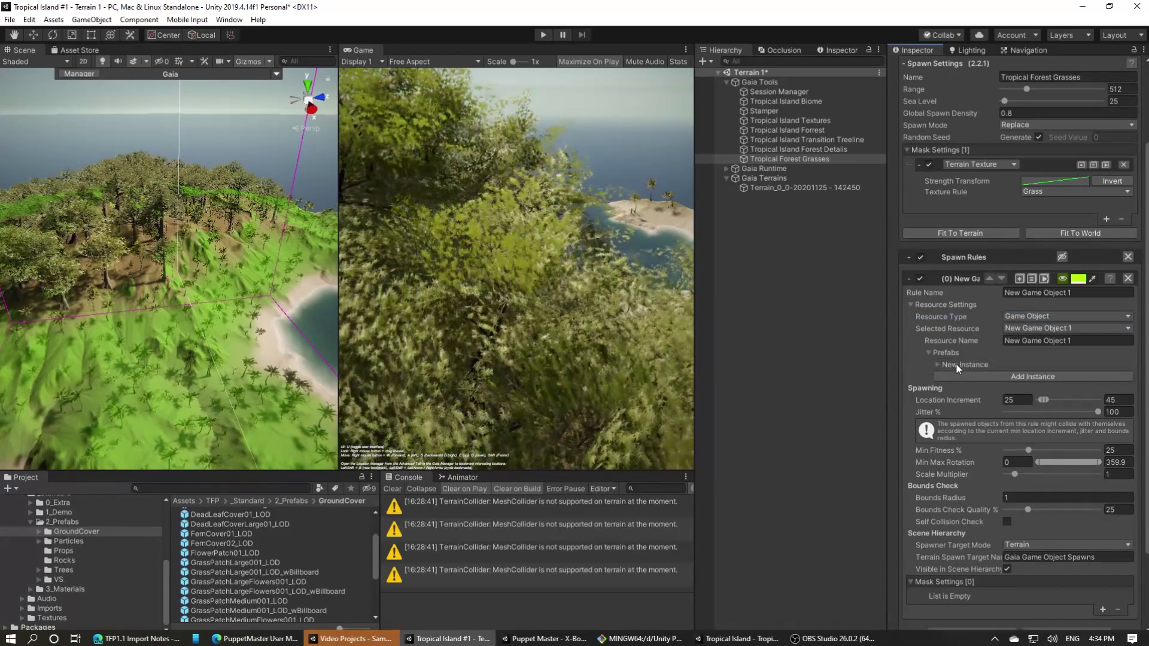
click(938, 364)
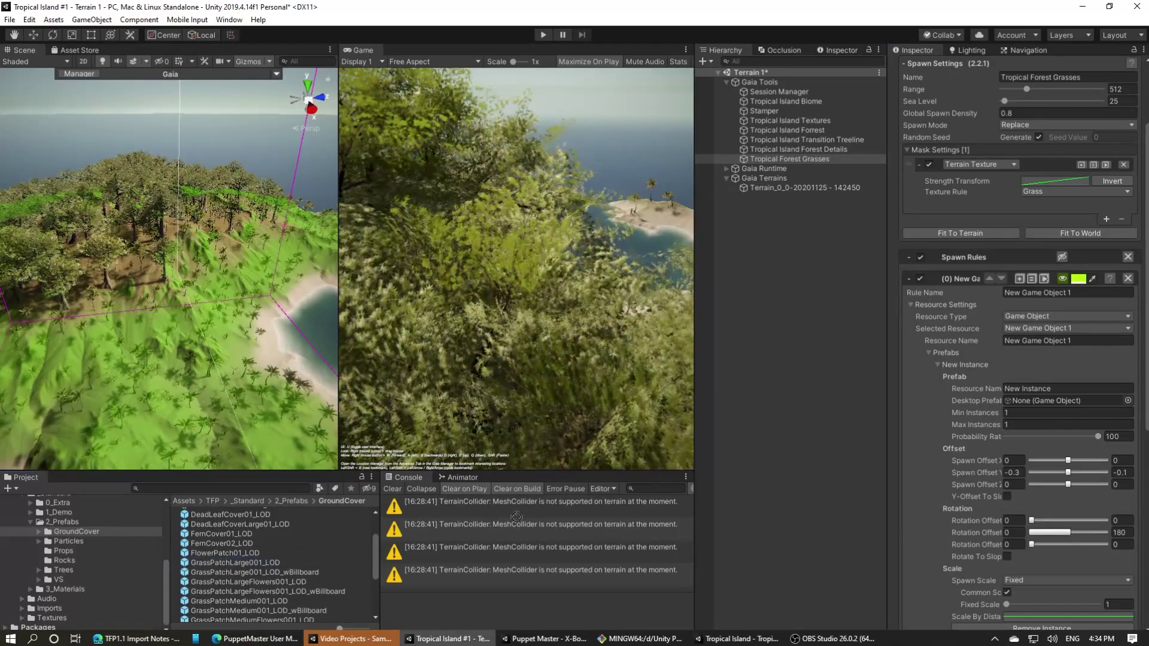
drag(1077, 393, 1071, 400)
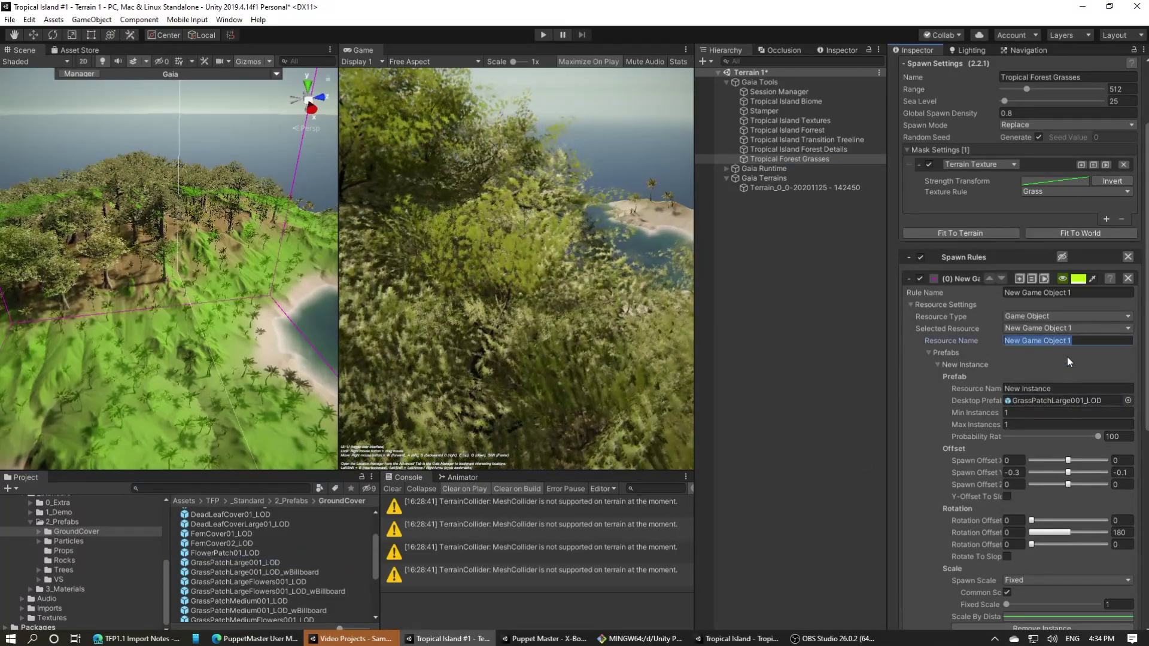
text(Grass Patches)
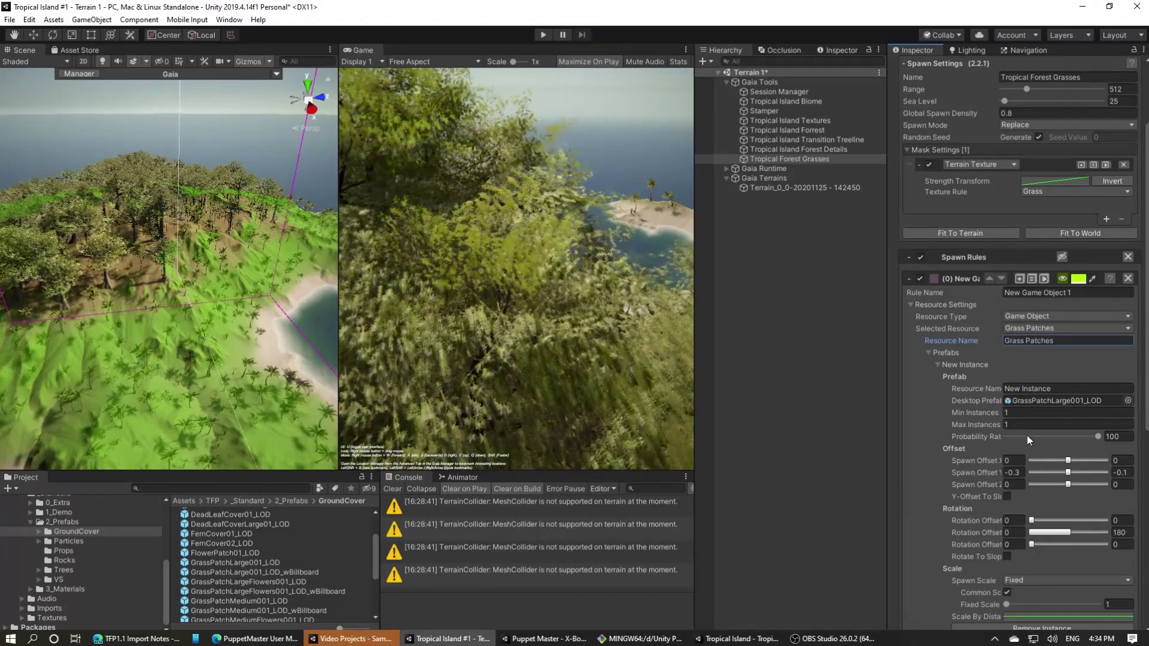
Spawn the grass patches locally and examine the placed objects in the scene.
scroll(1026, 435, down, 10)
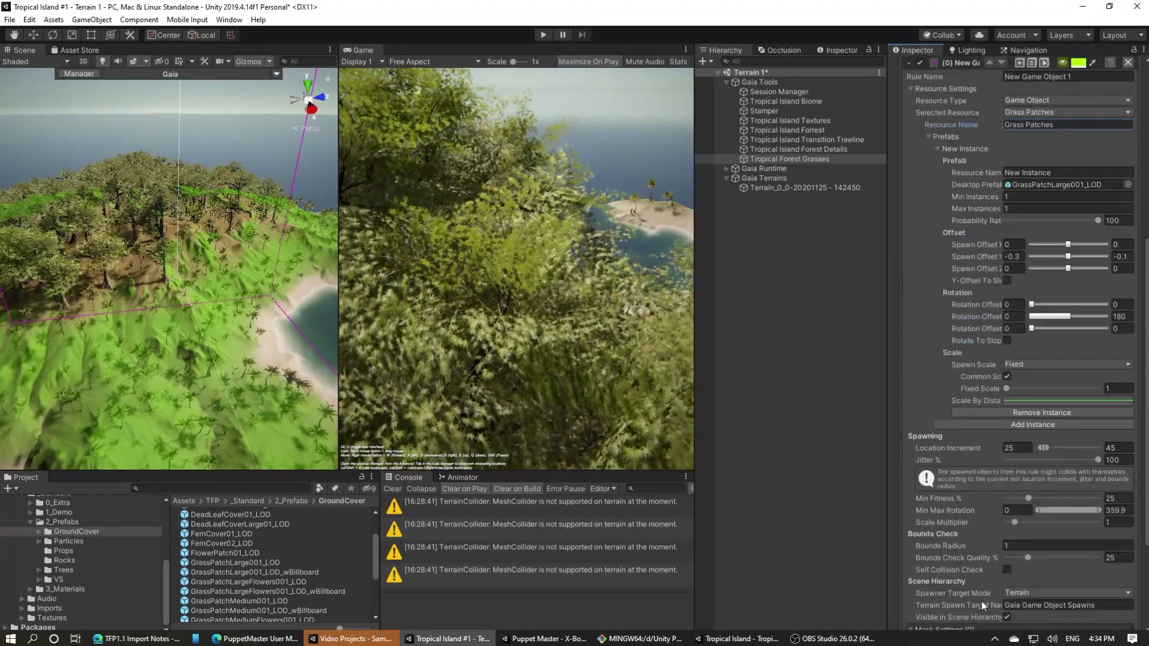
click(956, 598)
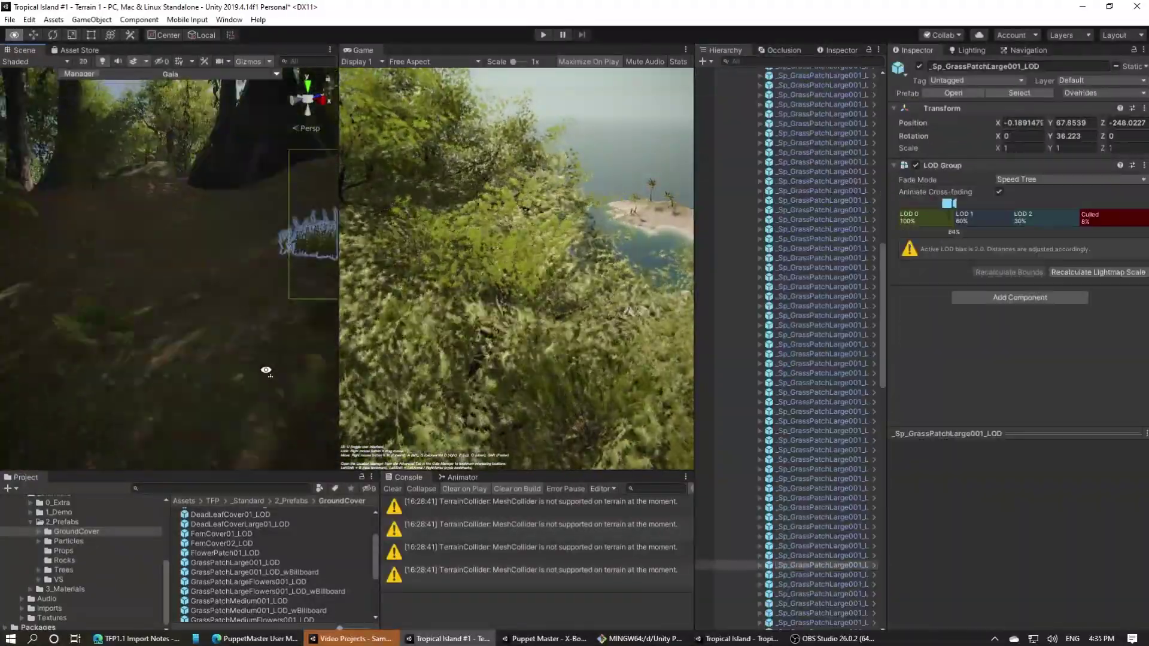
click(266, 369)
click(308, 281)
right_drag(308, 282, 723, 368)
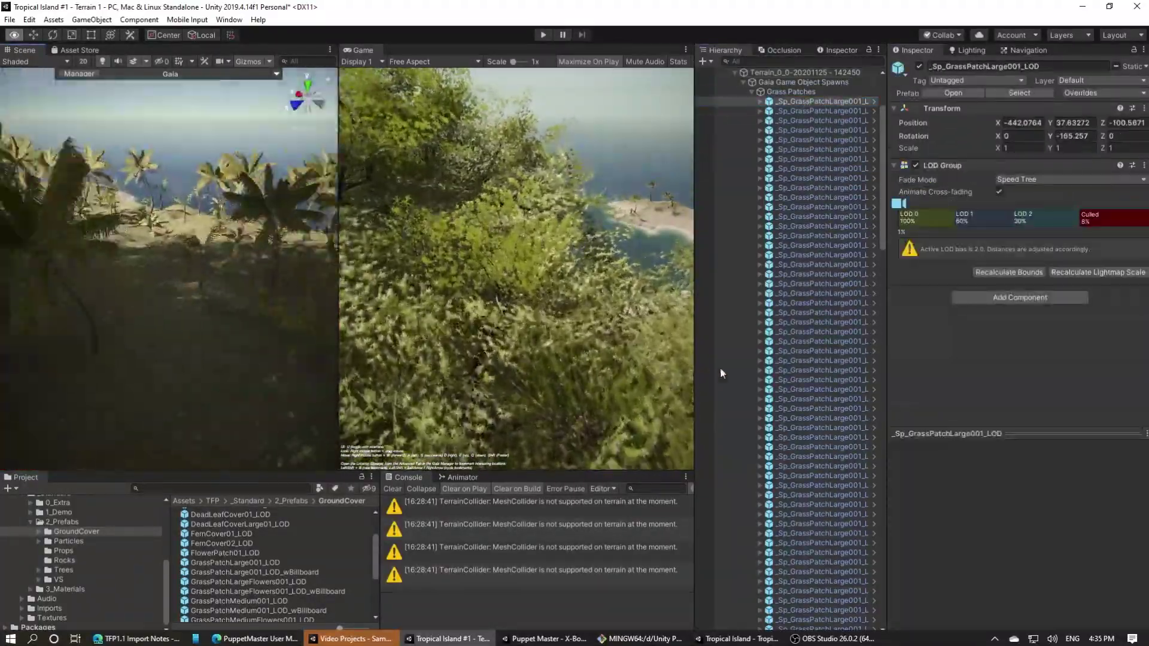
click(734, 72)
Name the grass rule "Grass Objects" and give its large grass patch instance a maximum of 3 instances and a probability of 64.3.
click(789, 158)
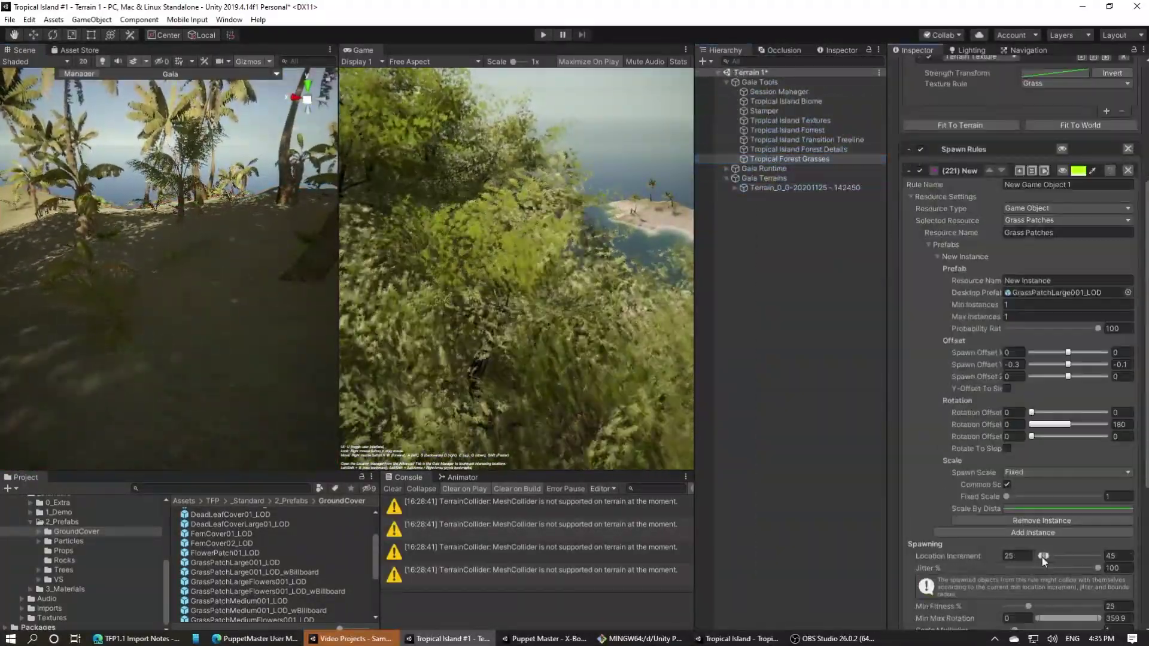
scroll(1054, 533, down, 3)
scroll(1054, 533, up, 6)
click(1062, 293)
text(Grass Objects)
click(1021, 423)
text(3)
key(Tab)
drag(1097, 436, 1065, 436)
Add a second prefab instance for the GrassPatchLargeFlowers001_LOD patch and lower its probability to about 47.
scroll(1025, 530, down, 6)
click(1025, 423)
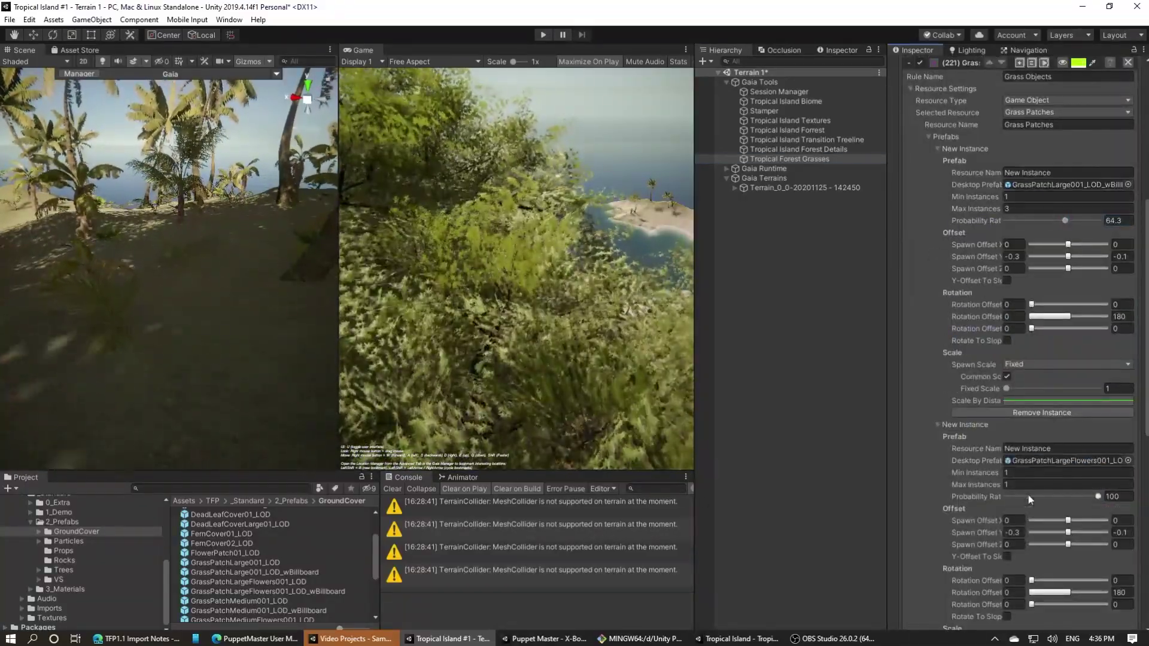
drag(1097, 496, 1070, 496)
Set up the third instance with the medium grass patch billboard prefab, a maximum of 5 instances and a probability of 76.6.
scroll(1069, 496, down, 6)
scroll(304, 563, down, 1)
drag(304, 573, 1052, 329)
text(5)
click(1038, 256)
click(1032, 496)
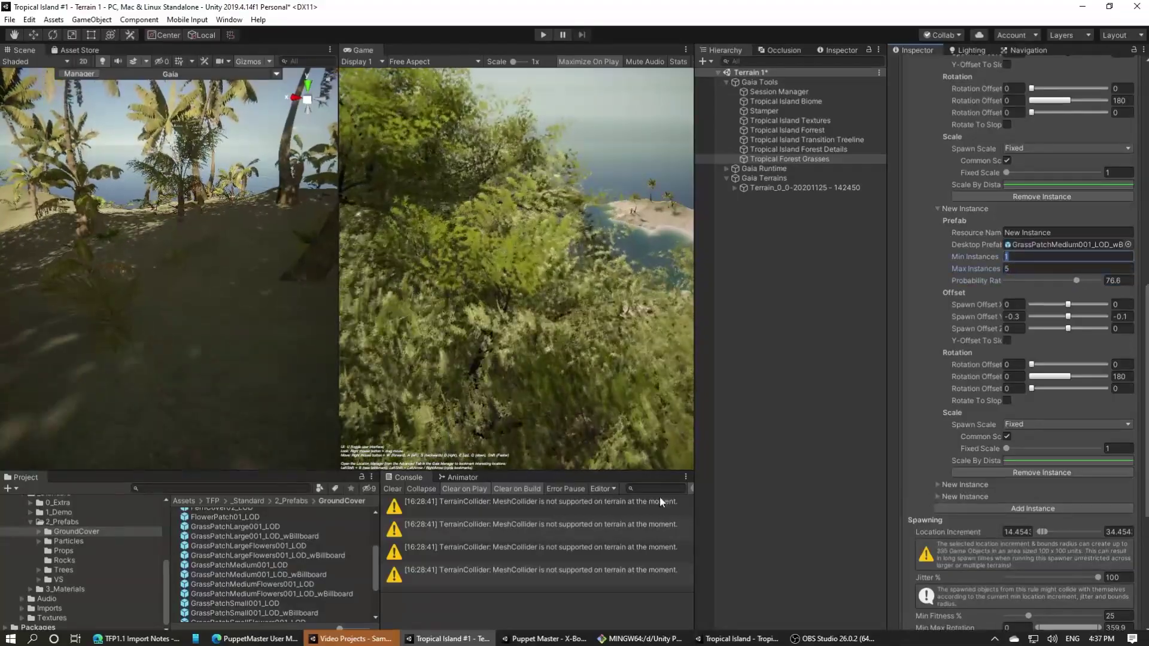
Assign a grass patch prefab to the fourth instance and set its maximum instances to 5.
click(939, 485)
scroll(1018, 419, down, 6)
drag(259, 575, 1046, 307)
click(1047, 329)
text(5)
Assign grass patch prefabs to the remaining two instances of the Grass Objects rule and lower the fifth instance's probability.
click(938, 544)
scroll(1093, 159, down, 6)
drag(269, 595, 1053, 364)
drag(1077, 400, 1060, 400)
scroll(1053, 418, down, 3)
click(1032, 497)
click(938, 496)
drag(292, 573, 1053, 532)
click(1029, 448)
Examine a spawned large grass patch in the scene and collapse the Gaia Terrains group in the hierarchy.
scroll(956, 594, up, 15)
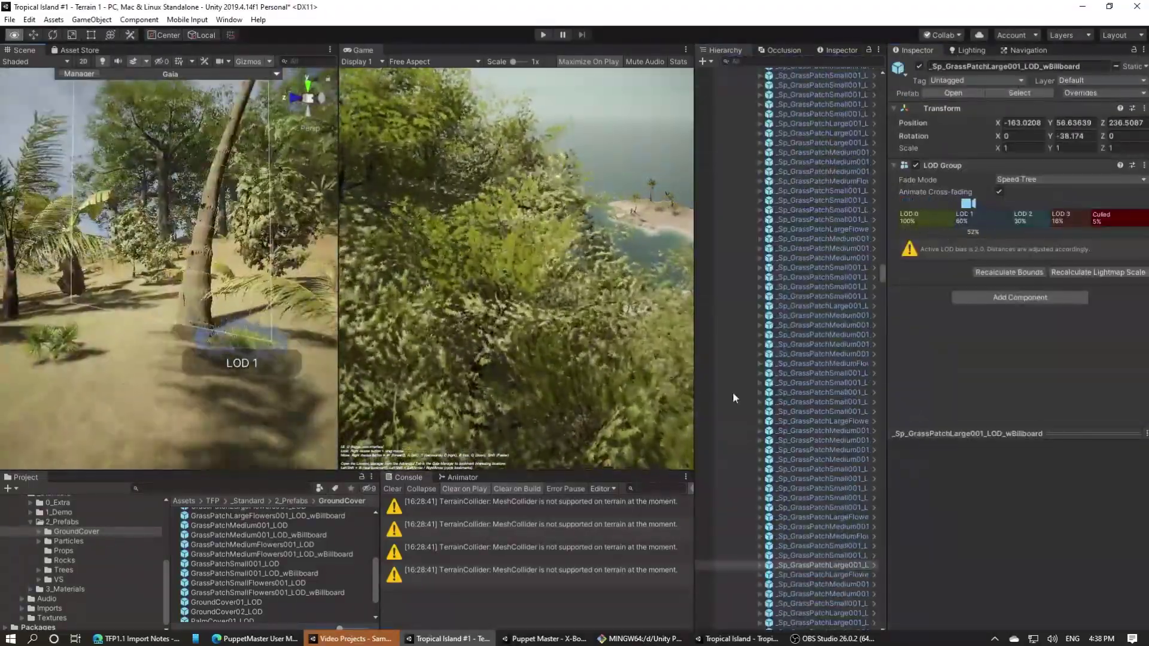
click(760, 565)
click(796, 583)
drag(881, 275, 882, 76)
click(726, 168)
click(755, 332)
click(727, 332)
Set the X and Z spawn offsets of the large grass and large flower patch instances to range from -3 to 3.
click(789, 158)
scroll(985, 379, down, 3)
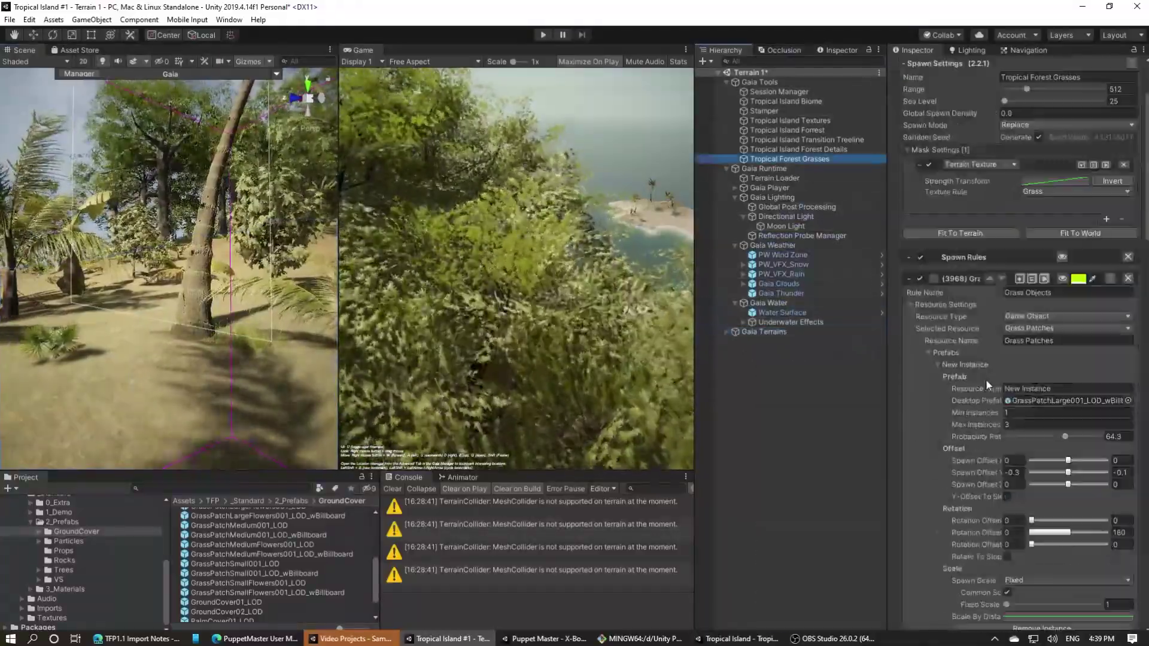
scroll(985, 379, down, 6)
click(1013, 244)
text(-3)
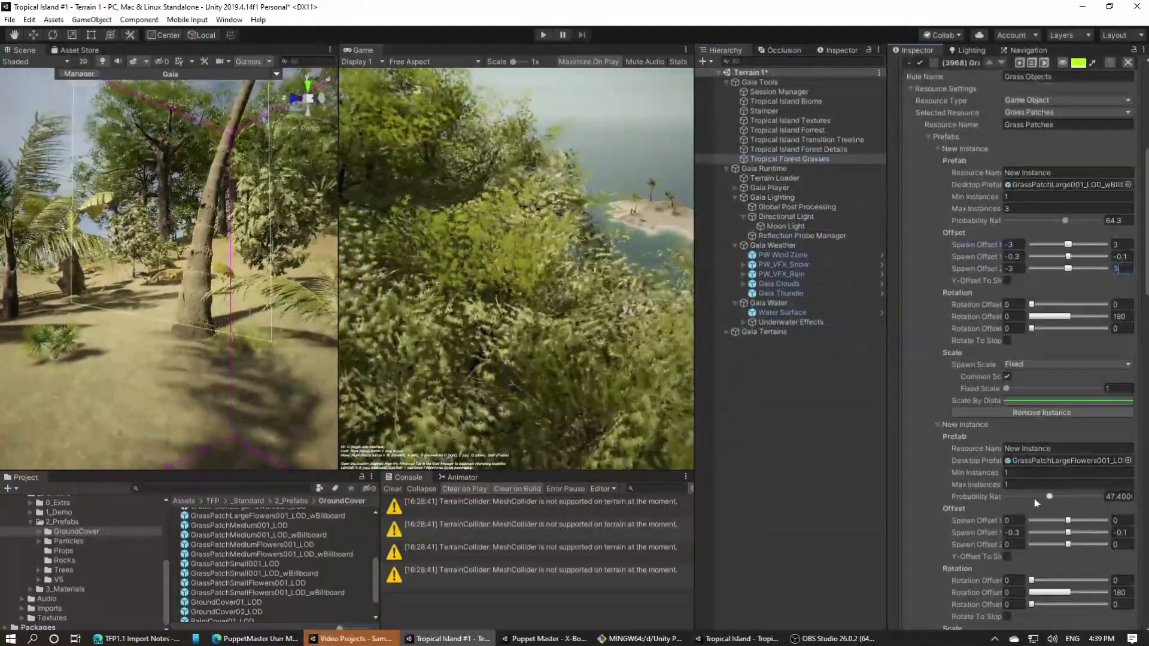
click(1013, 520)
text(-3)
click(1120, 544)
text(3)
Examine how the spawned grass patches are spread and placed on the ground in the scene.
scroll(1034, 502, down, 10)
click(200, 436)
right_drag(246, 410, 287, 370)
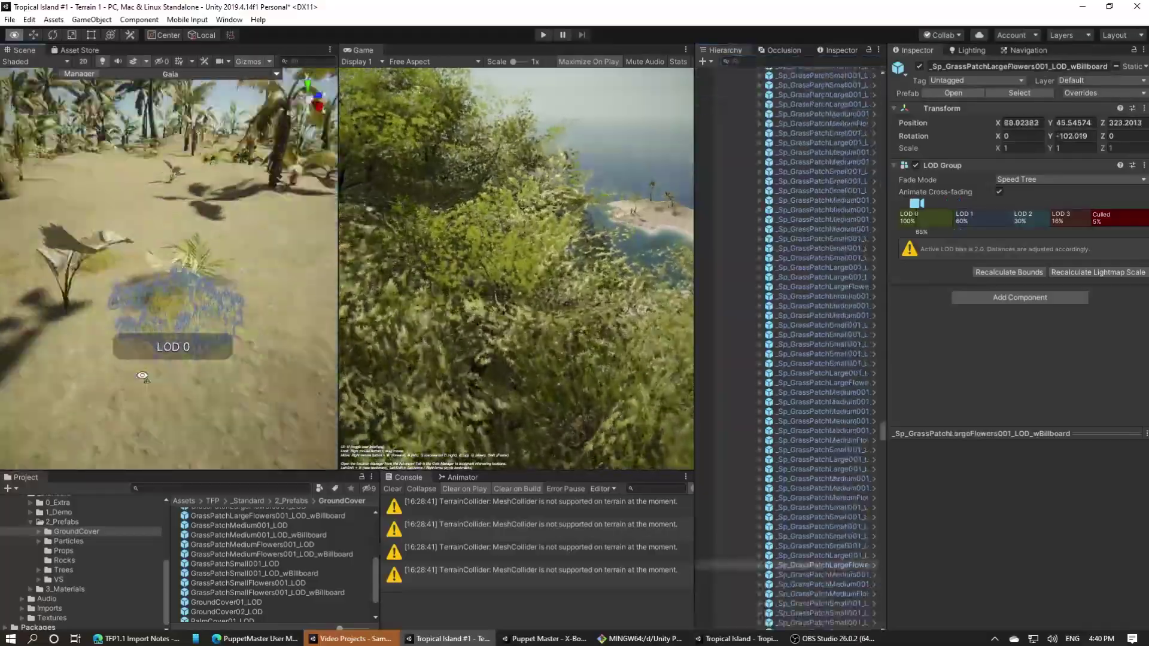
right_drag(144, 377, 140, 219)
click(140, 218)
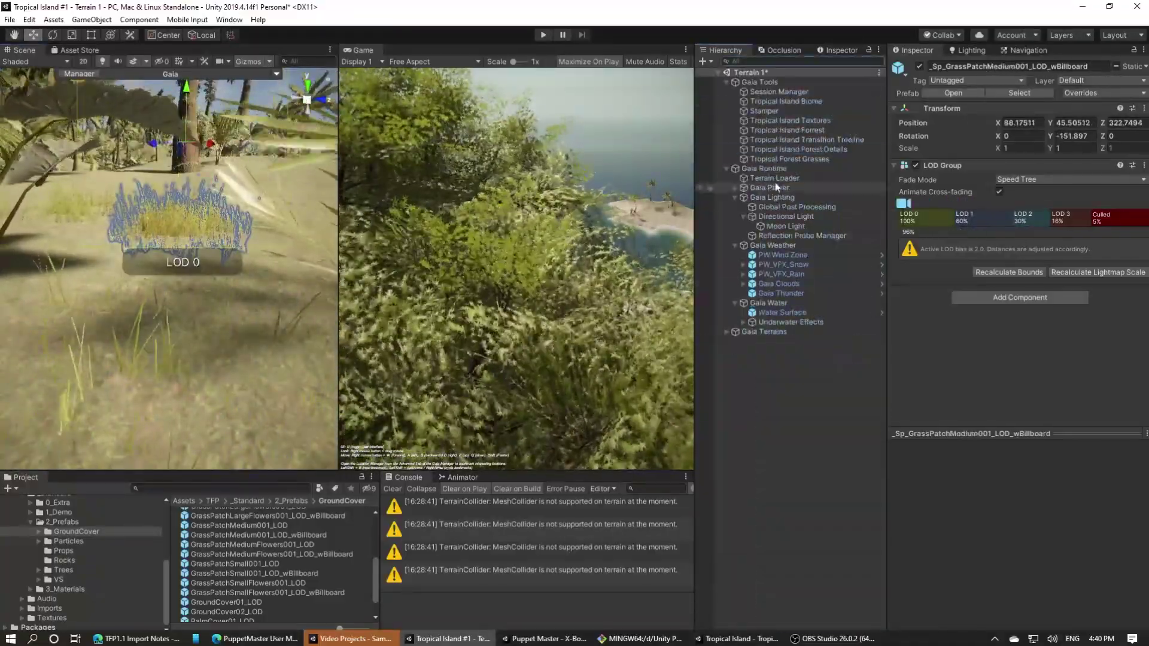
Toggle Y-Offset To Slope on the third prefab instance of the Tropical Forest Grasses spawner's Grass Objects rule.
click(784, 158)
scroll(939, 335, down, 3)
click(938, 365)
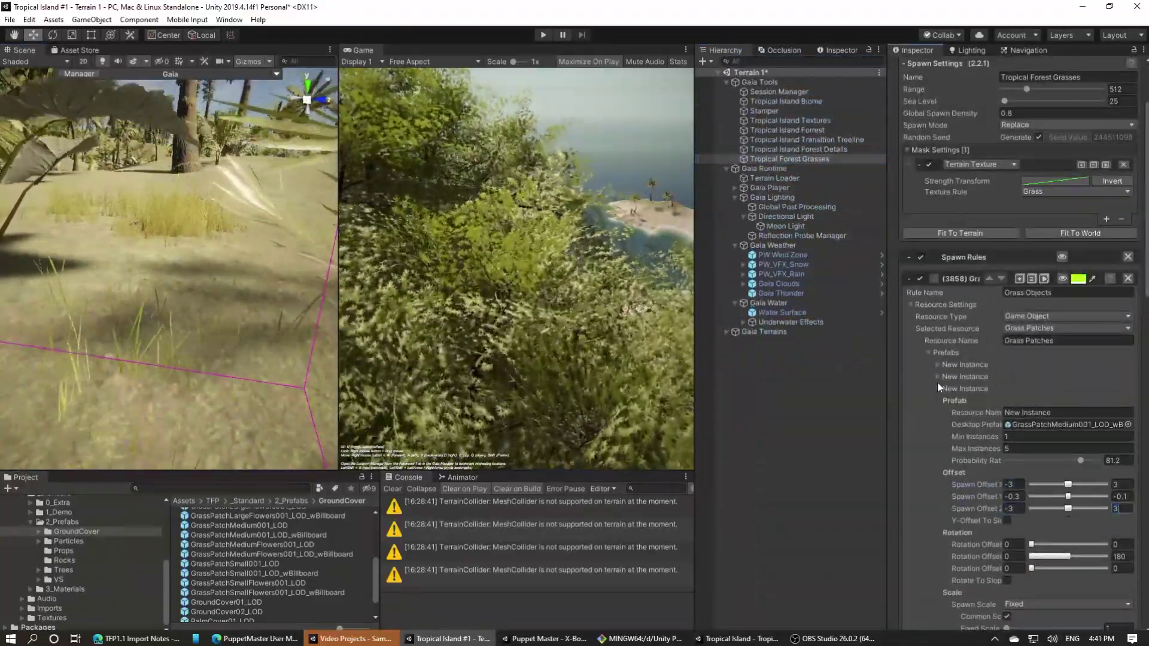
click(1005, 522)
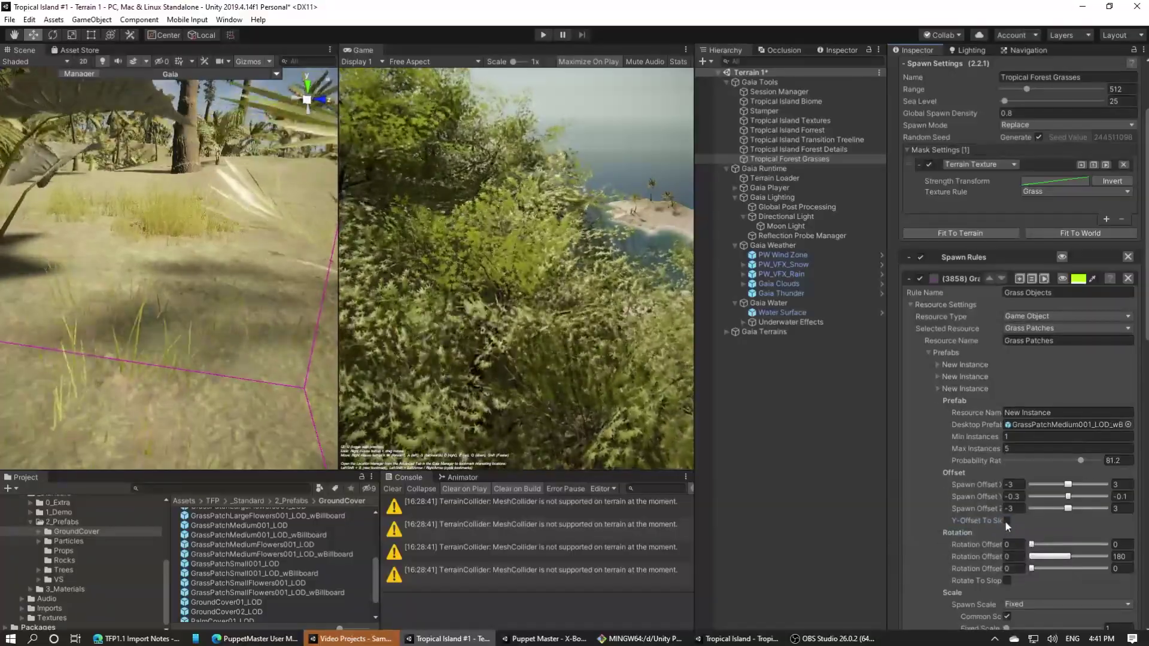
Check the other Grass Objects instances and set the fourth instance's minimum Y spawn offset to -2.
click(937, 364)
click(937, 365)
click(937, 376)
click(937, 376)
click(937, 388)
click(937, 401)
click(1012, 508)
text(-2)
click(937, 413)
Respawn the grass patches and examine a spawned large patch among the forest trees.
scroll(958, 419, down, 5)
click(967, 600)
right_drag(180, 269, 782, 297)
click(108, 293)
scroll(783, 247, up, 20)
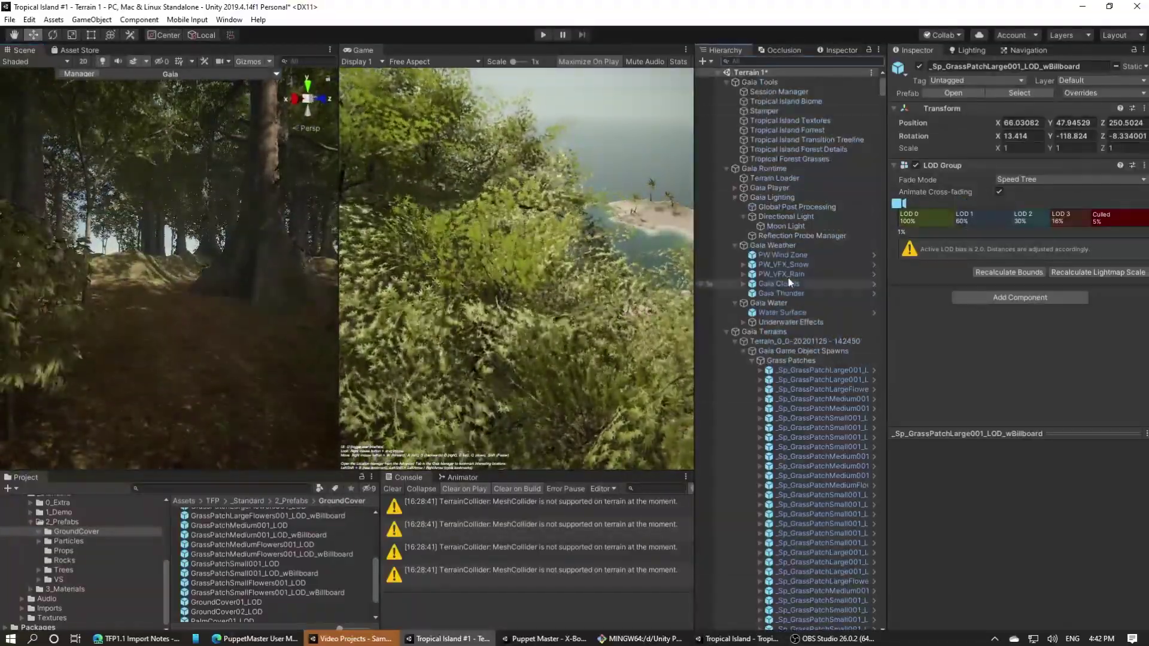
Set the Grass Objects rule's Min Fitness to about 15.9% and its Bounds Radius to 2.03, and respawn the patches.
click(789, 158)
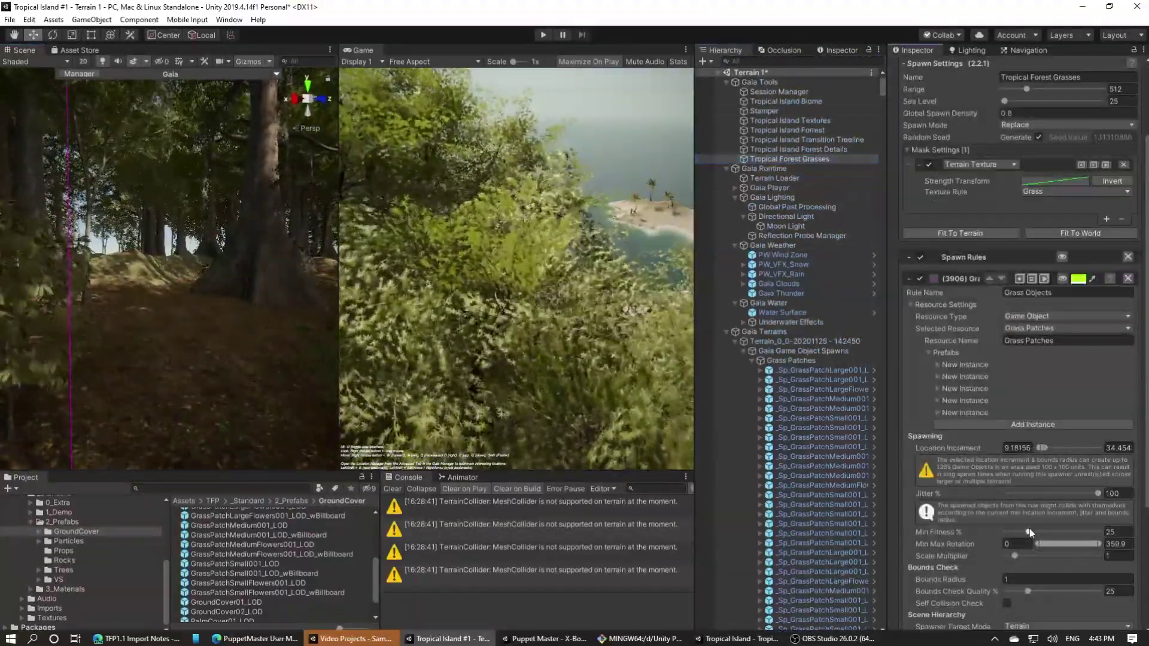
drag(1029, 531, 1020, 531)
scroll(1045, 598, down, 4)
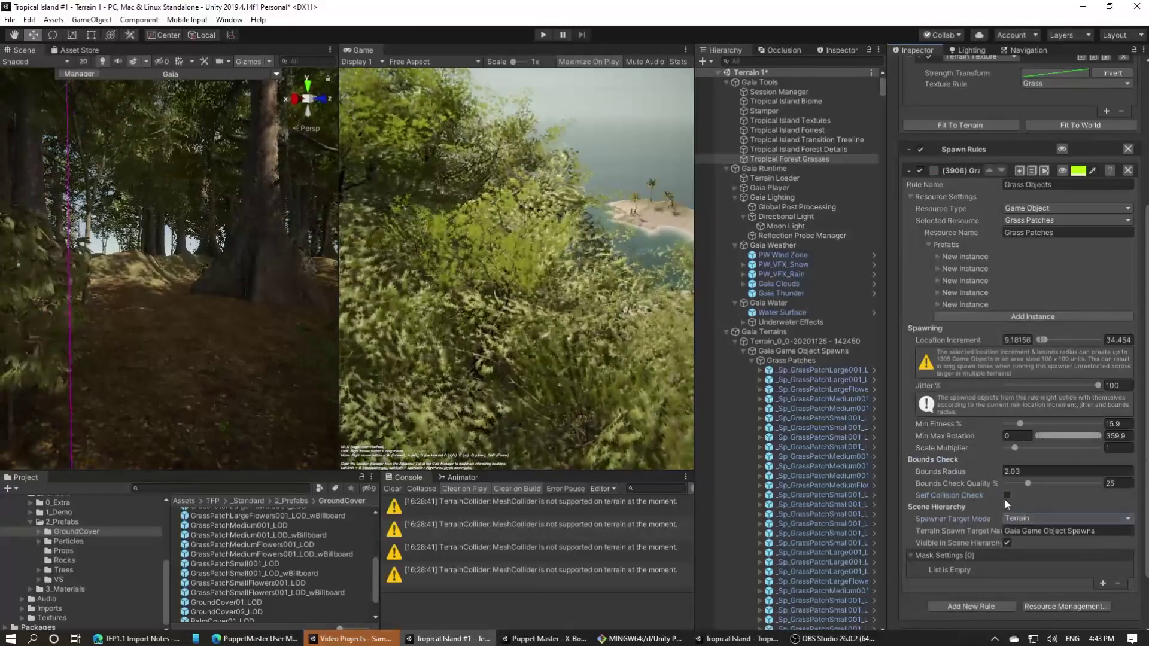
scroll(981, 563, down, 2)
click(968, 595)
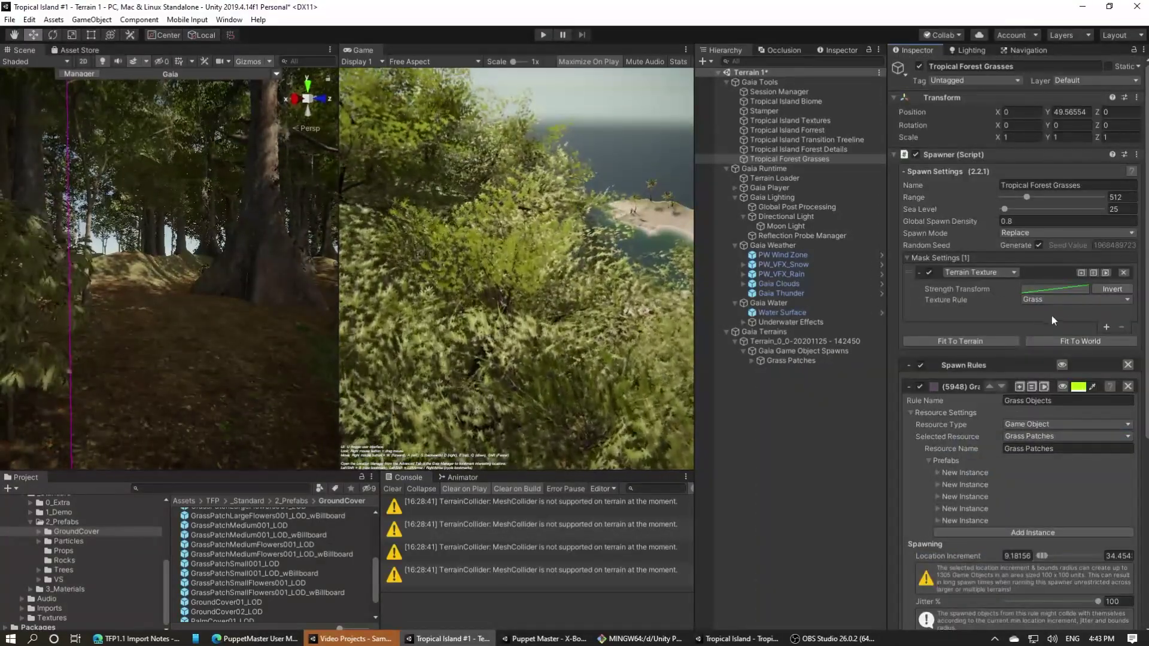
Add a second Terrain Texture mask to the grasses spawner, using the Forrest Ground texture with the Add blend mode.
click(1107, 327)
click(1012, 327)
click(1009, 453)
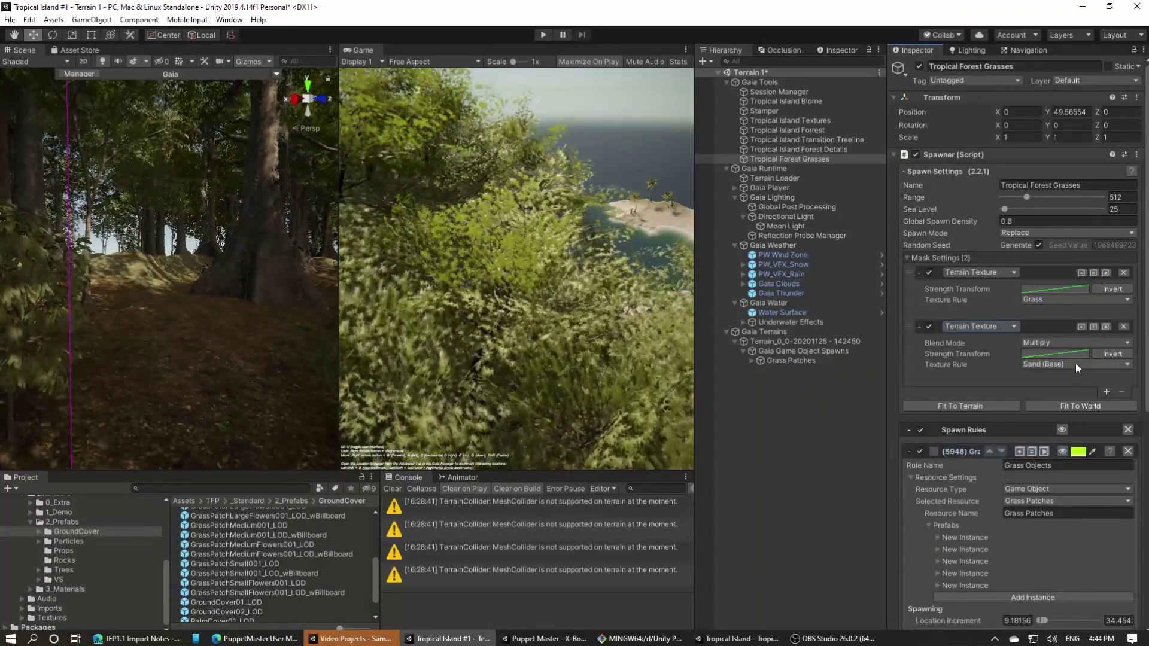
click(1075, 364)
click(1069, 415)
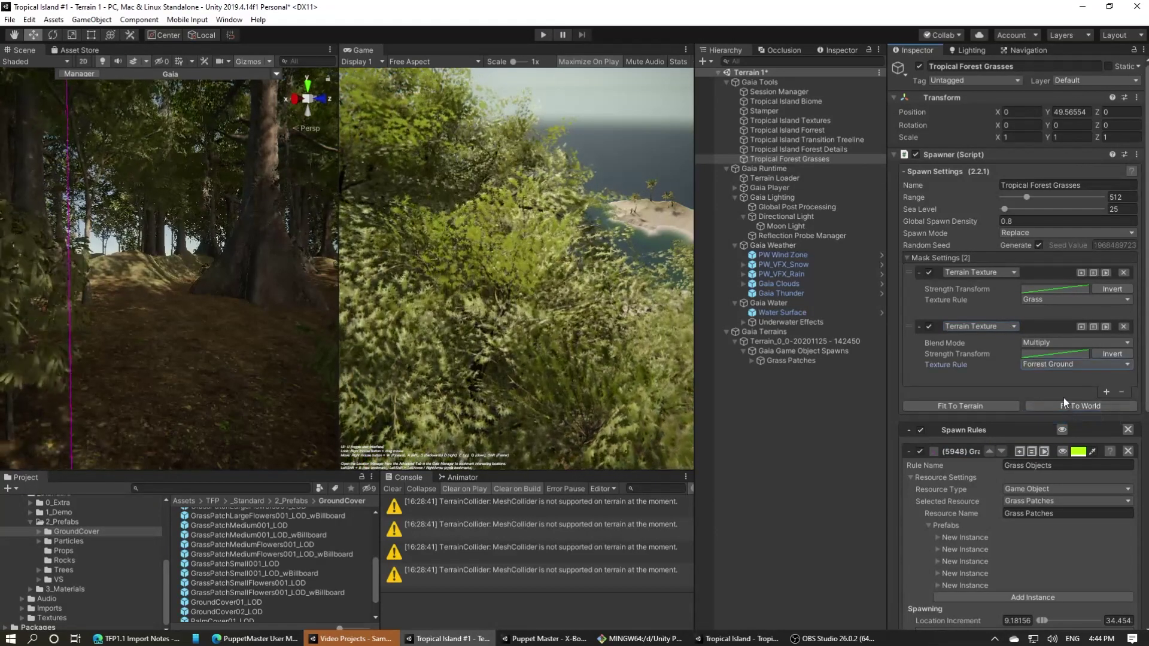
click(1057, 344)
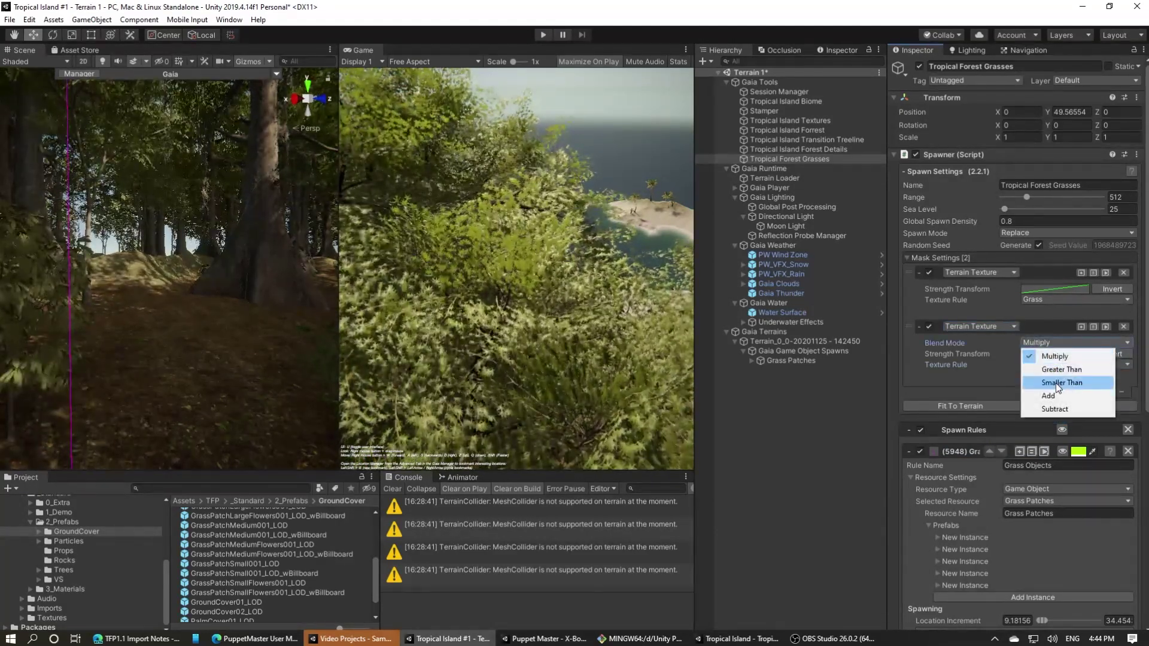
click(1056, 395)
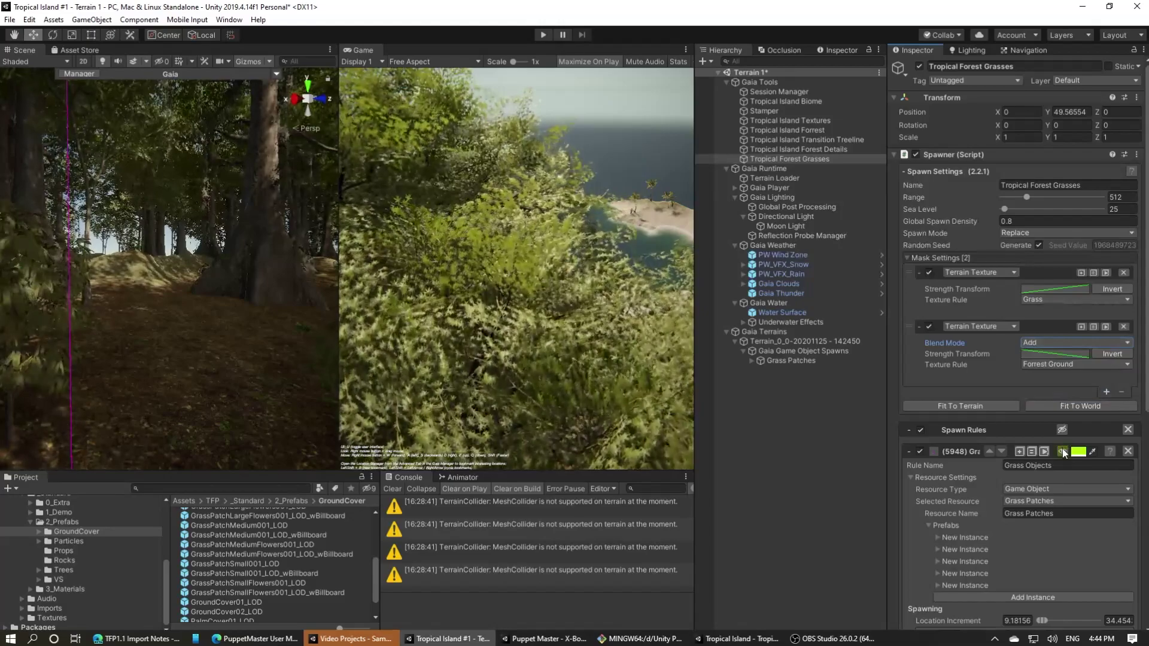
Visualize the Grass Objects rule on the terrain and open the Forrest Ground mask's strength transform curve.
click(1062, 451)
click(1067, 353)
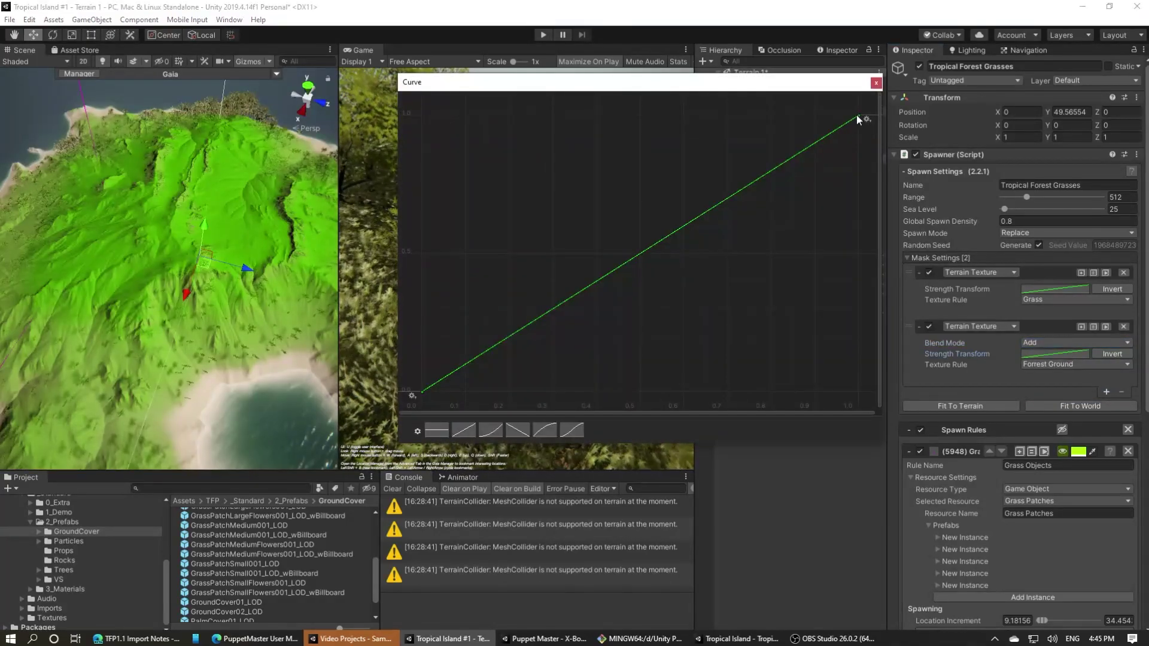